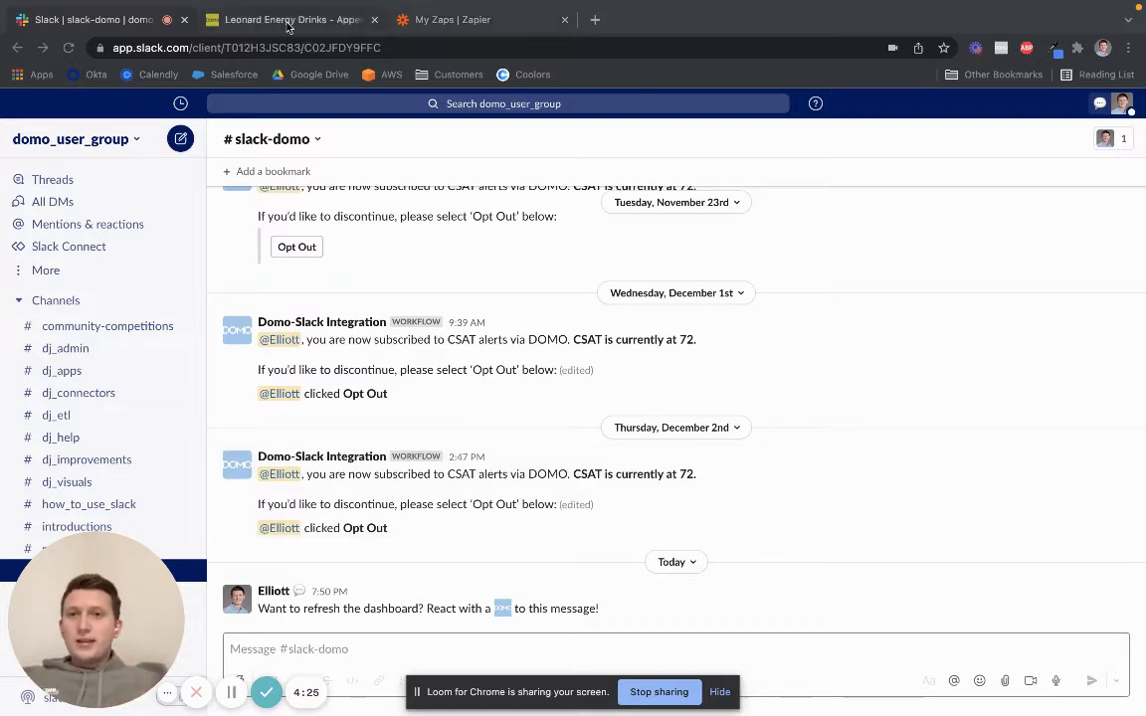
# Add the Domo emoji reaction to today's dashboard refresh message in Slack's #slack-domo channel
pyautogui.hotkey('ctrl', 'Tab')
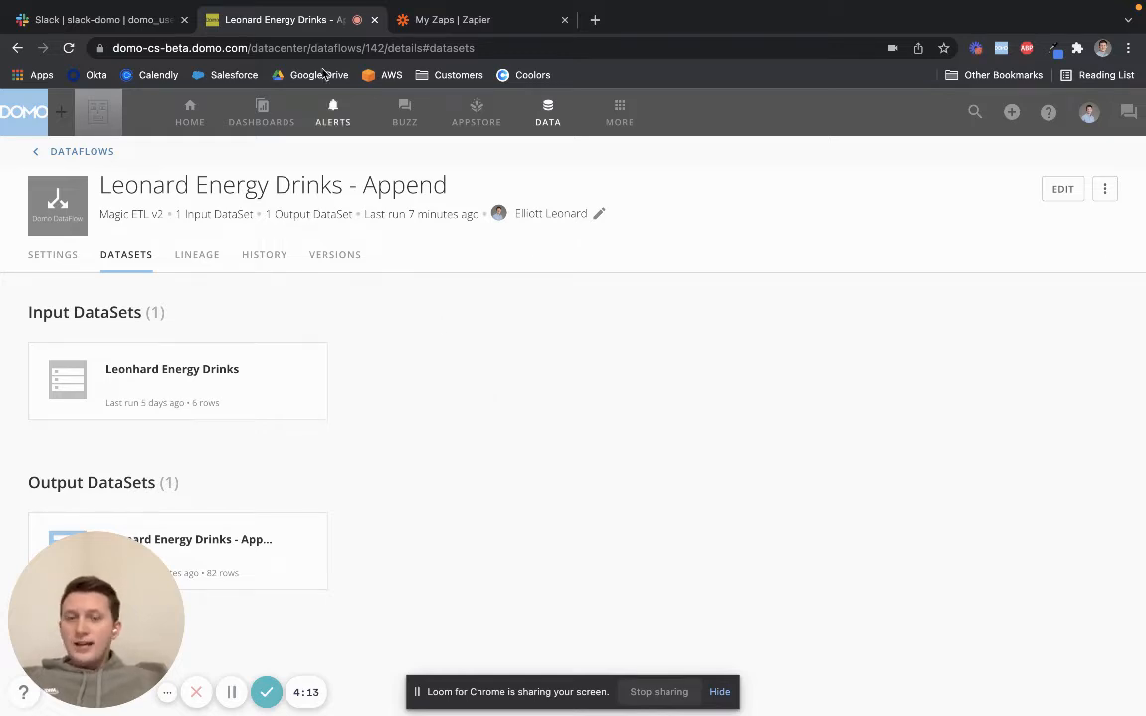
pyautogui.click(80, 19)
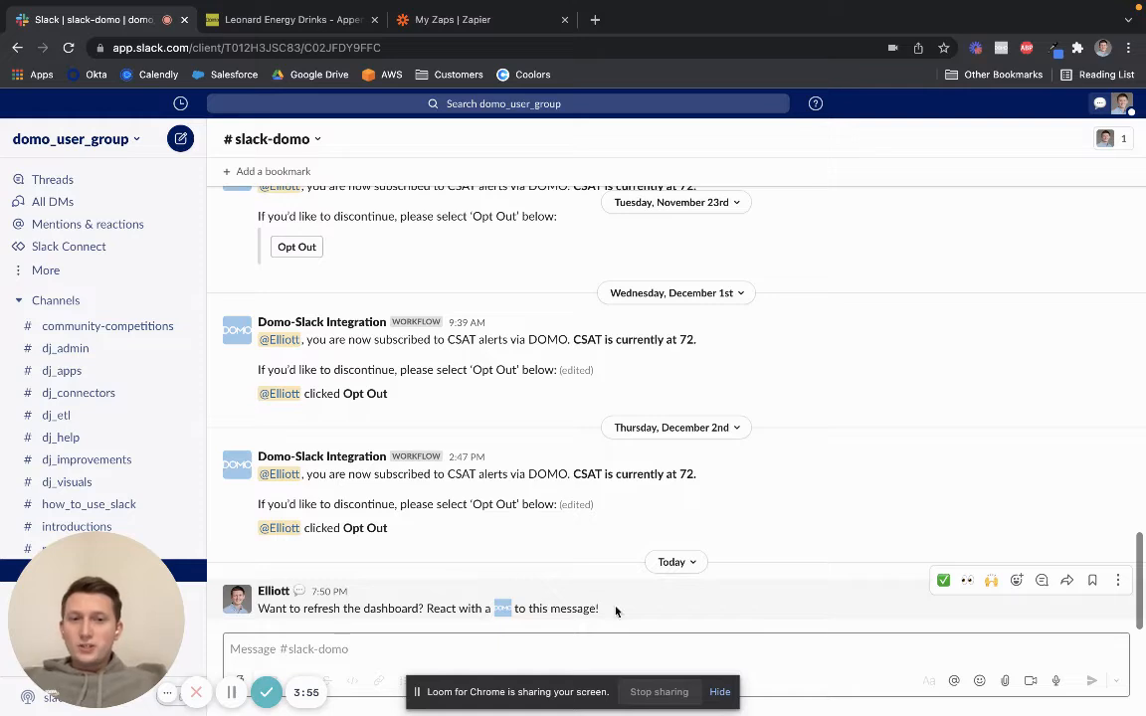
pyautogui.click(1015, 580)
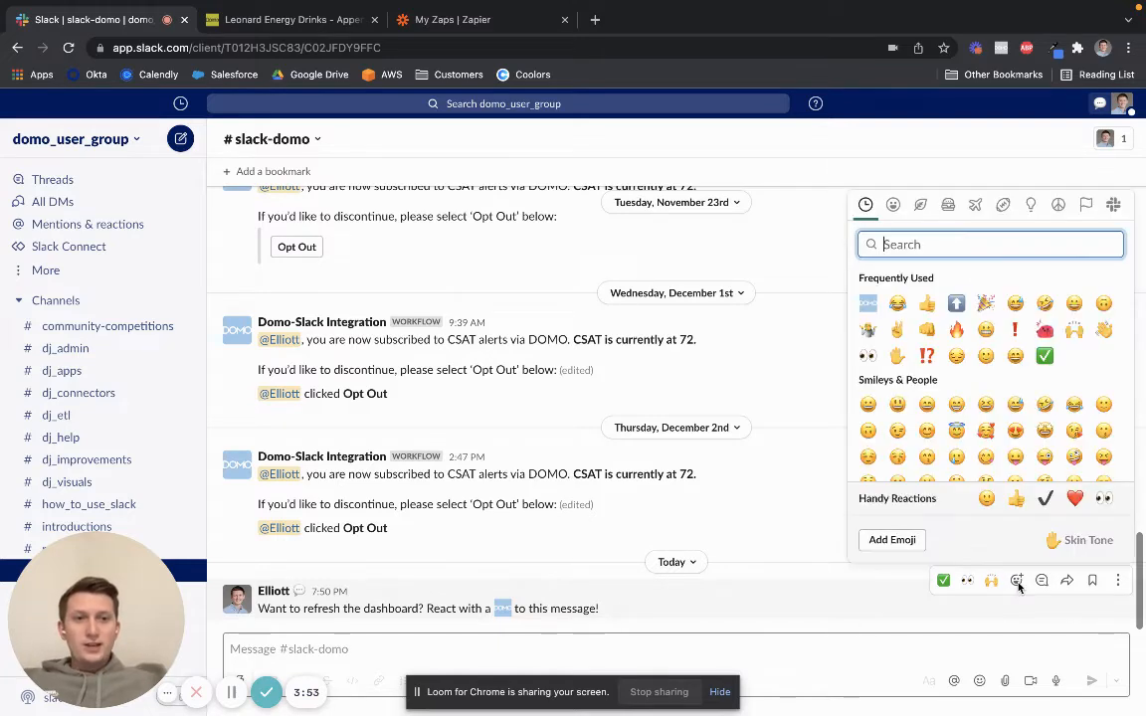
pyautogui.click(867, 304)
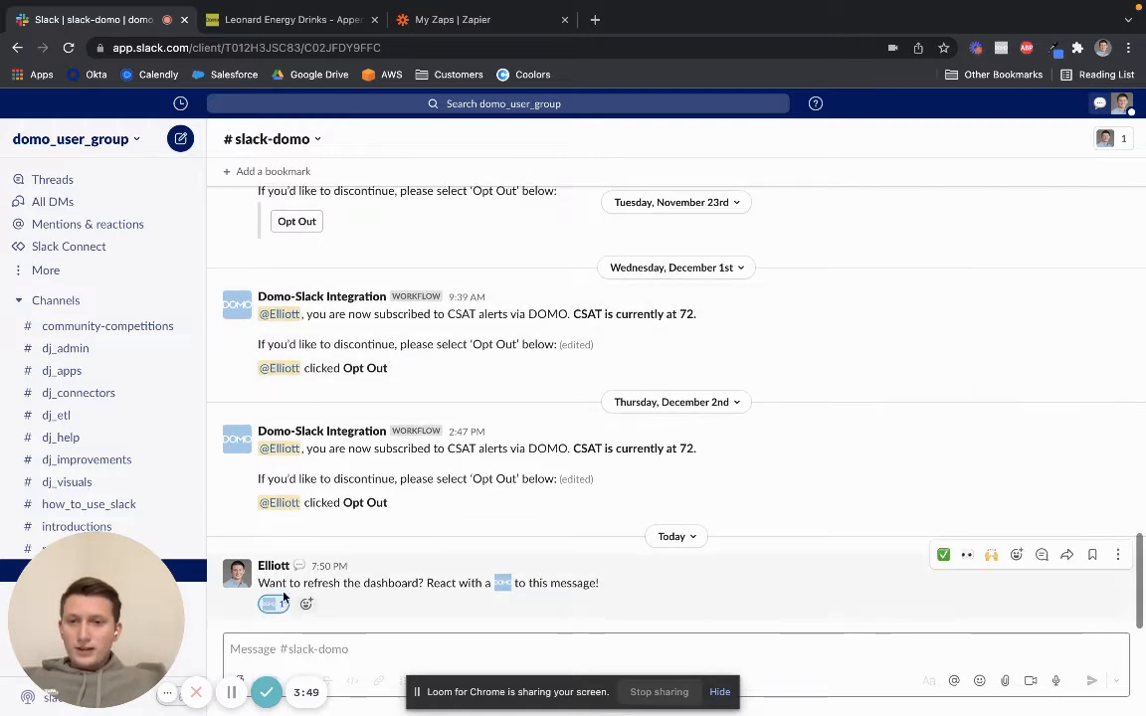
# Switch to the energy drinks append dataflow in Domo, reload it, and examine its datasets and run history
pyautogui.click(260, 28)
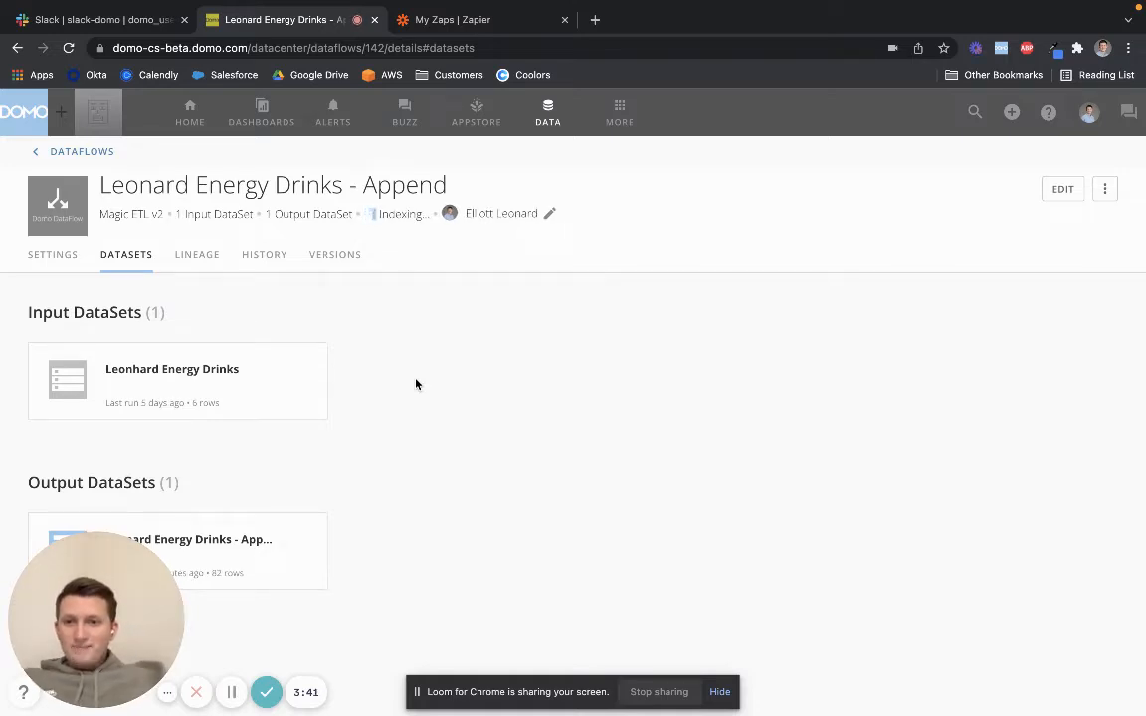
pyautogui.moveTo(99, 648); pyautogui.dragTo(1051, 640)
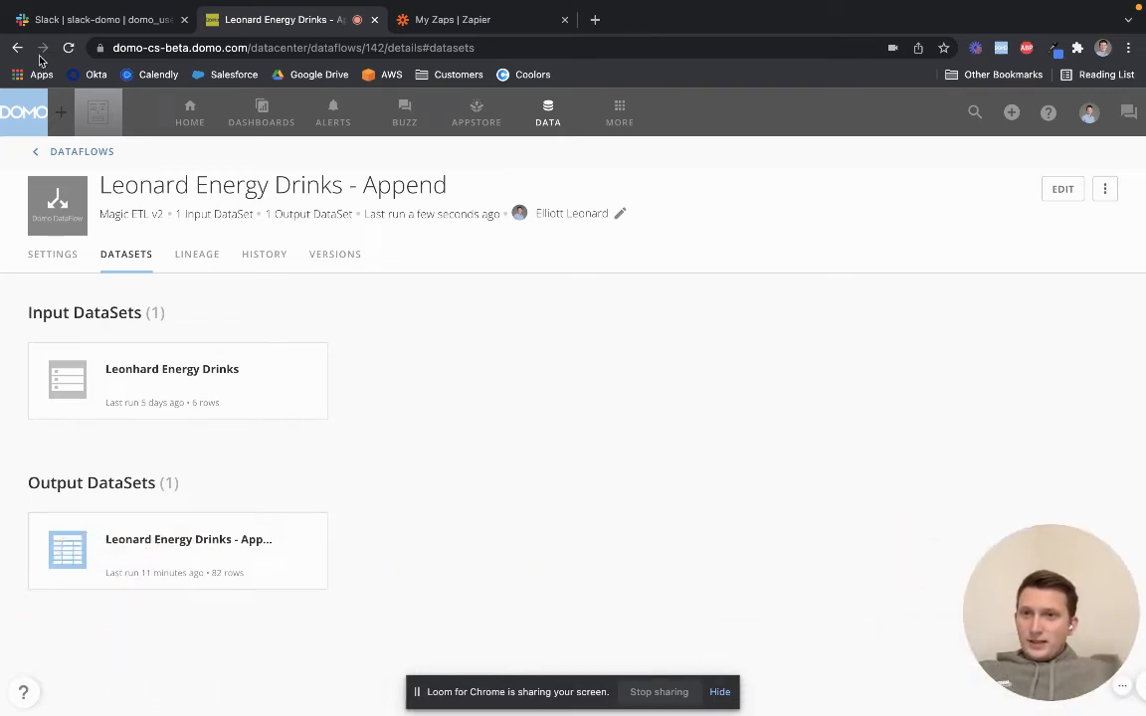
pyautogui.click(69, 48)
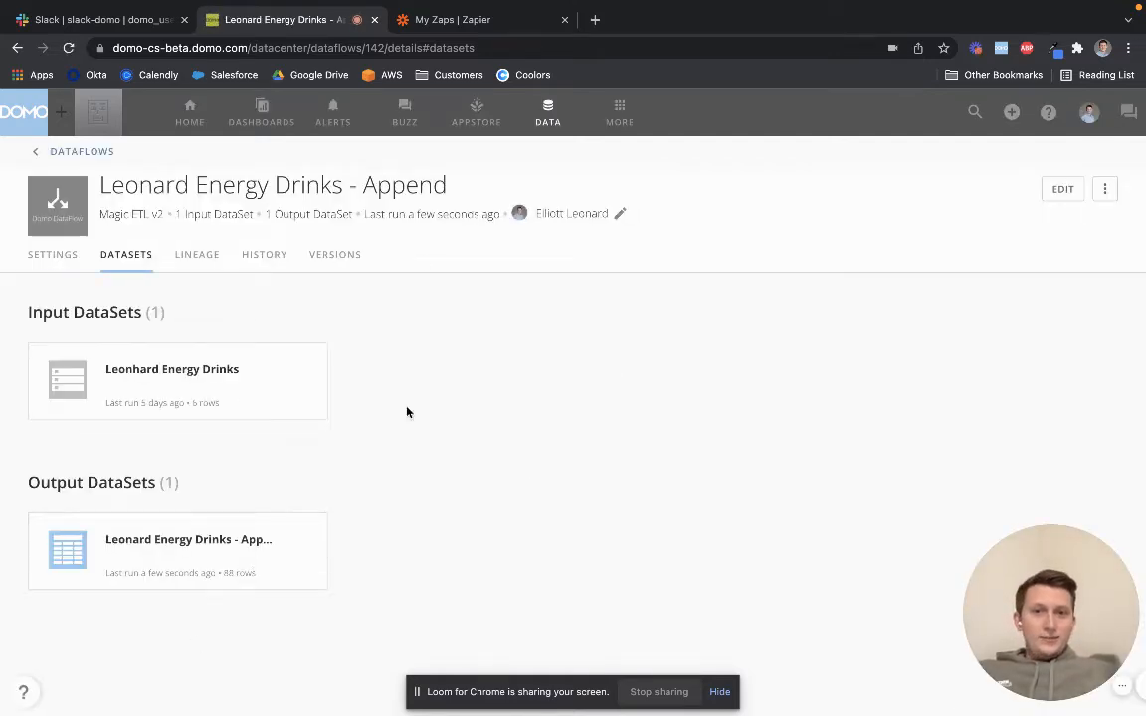
pyautogui.click(258, 254)
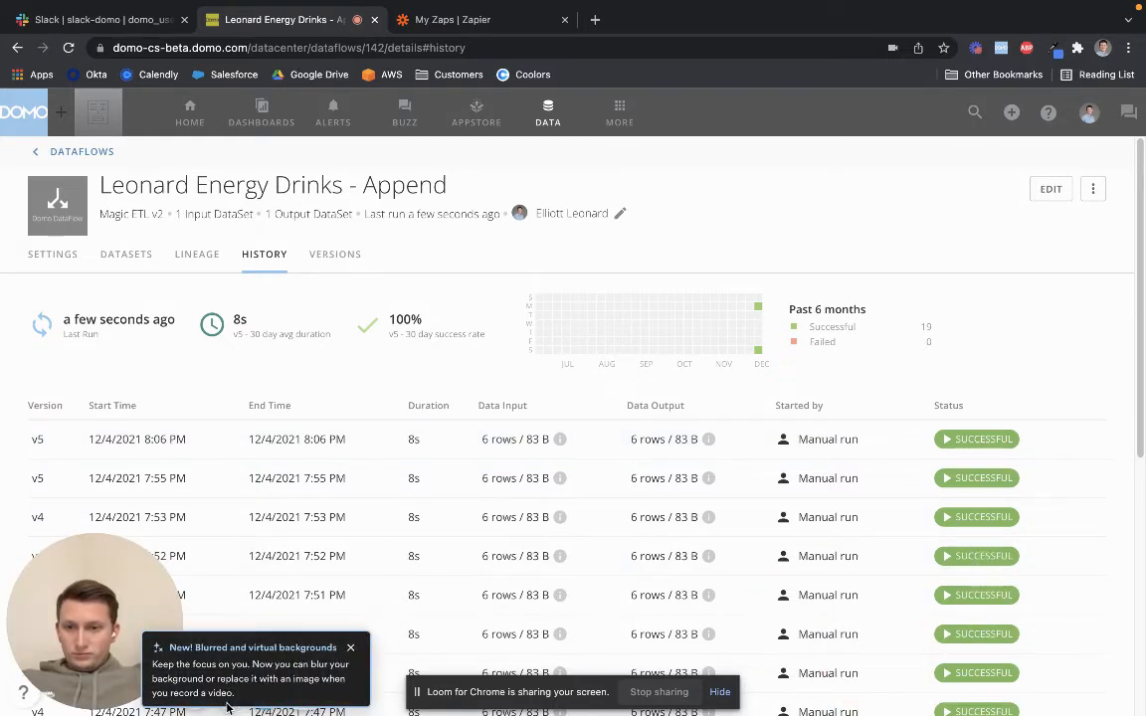
pyautogui.click(350, 648)
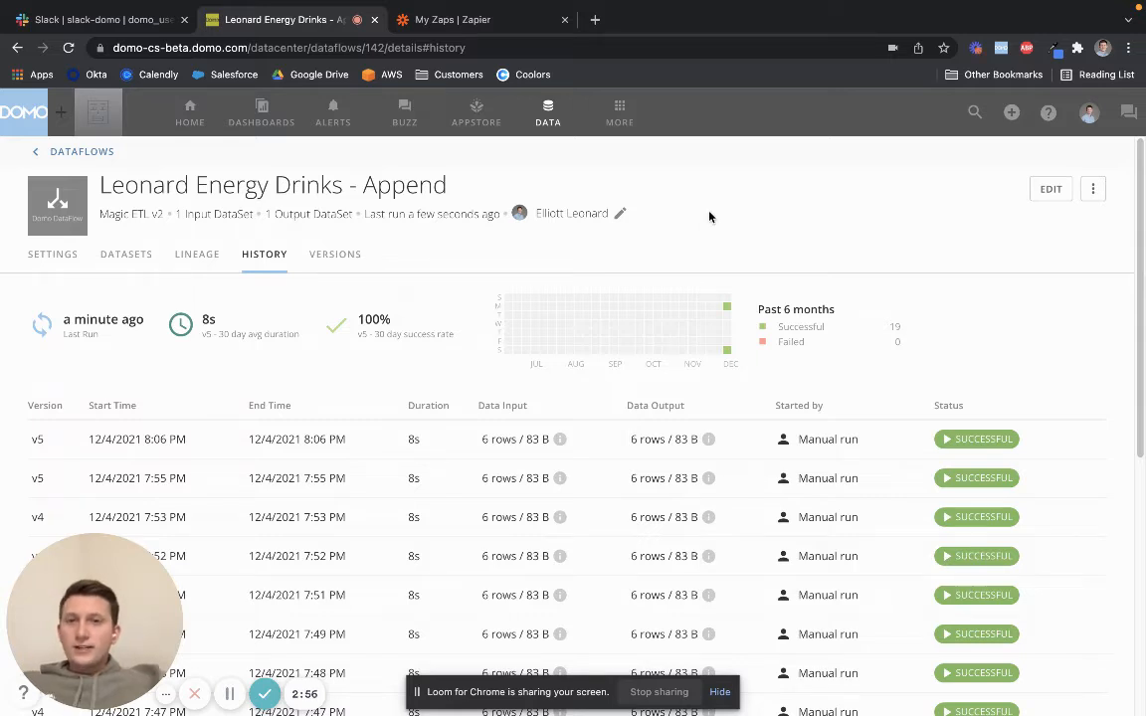
# Switch to Zapier and create a Zap with Slack's New Reaction Added event as its trigger
pyautogui.click(442, 20)
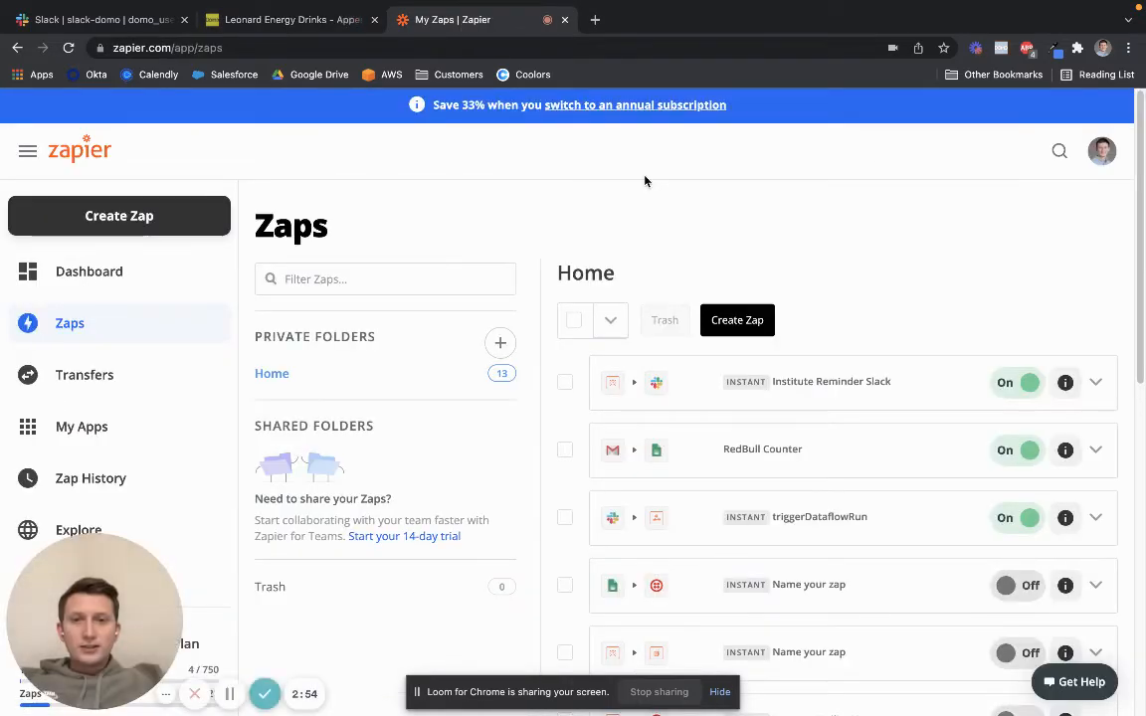
pyautogui.click(739, 326)
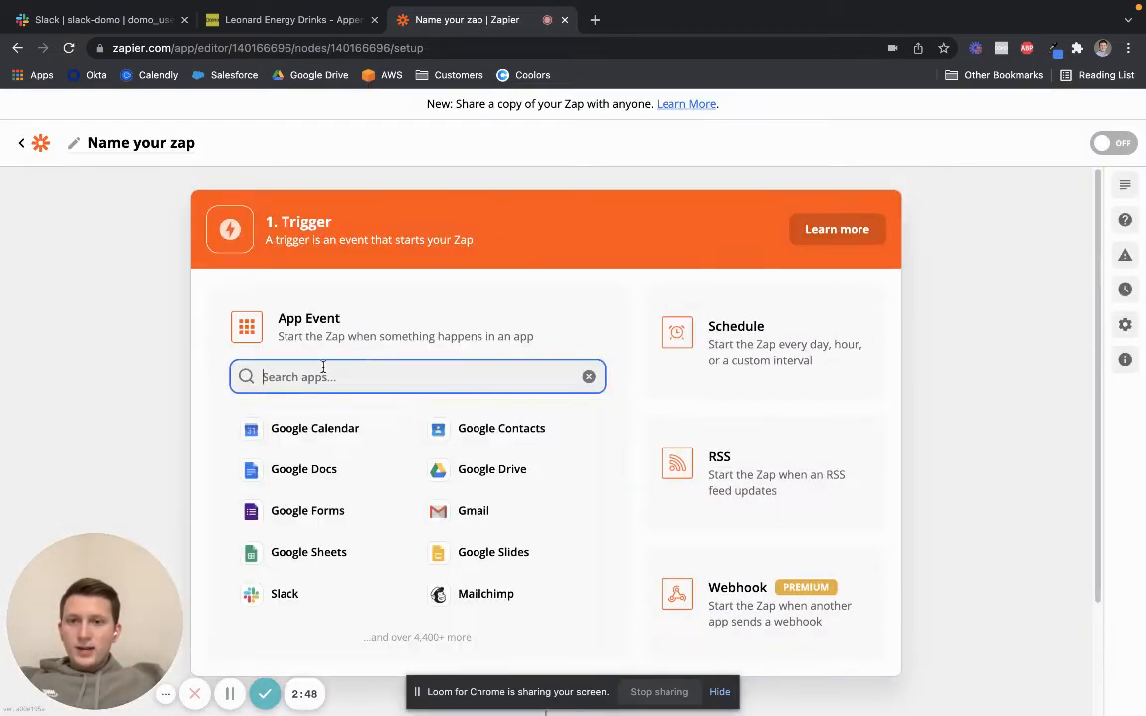
pyautogui.write('slack')
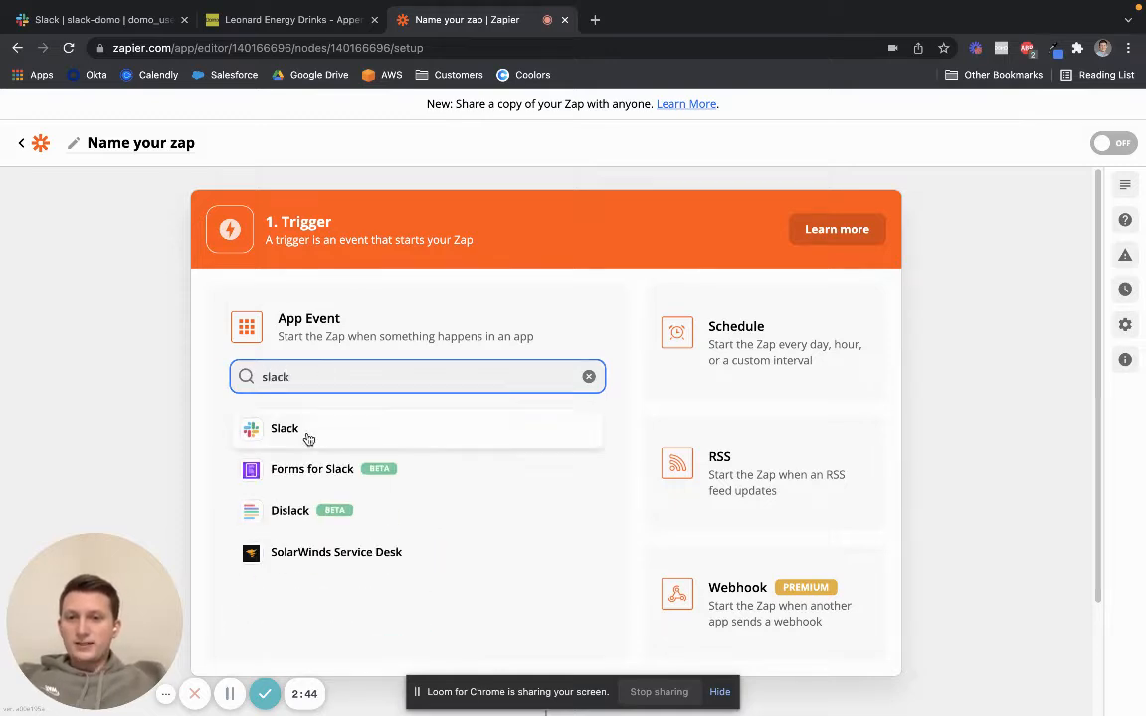
pyautogui.click(307, 437)
pyautogui.click(352, 438)
pyautogui.scroll(-5, 353, 448)
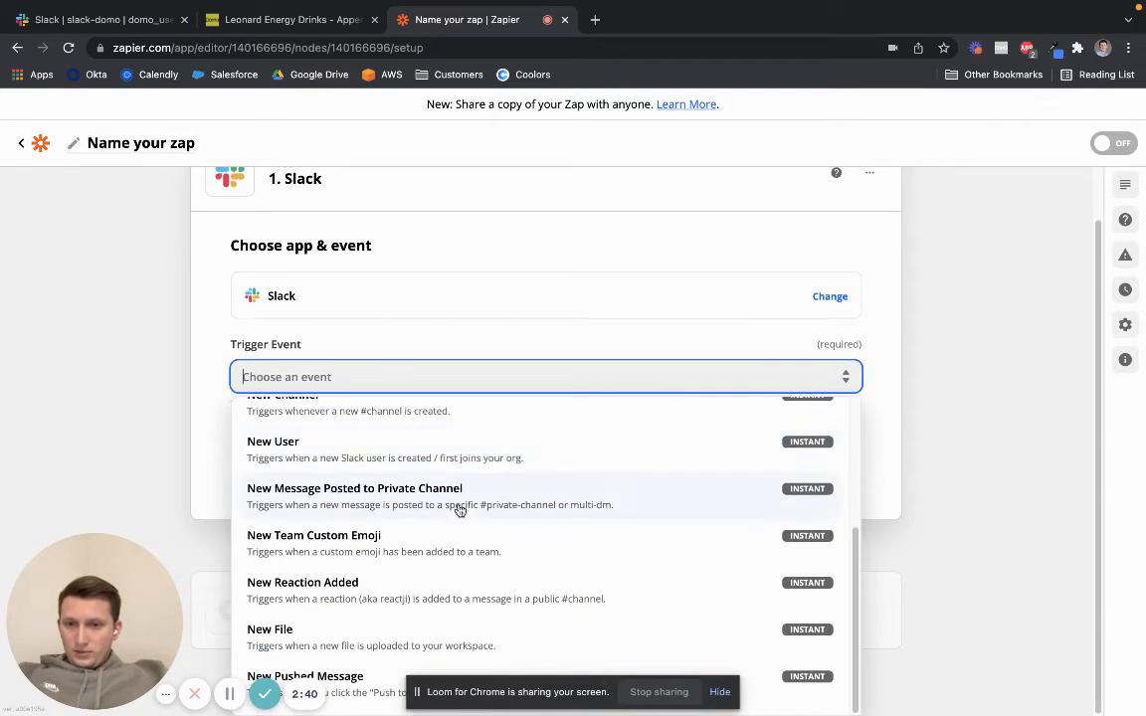
pyautogui.click(408, 592)
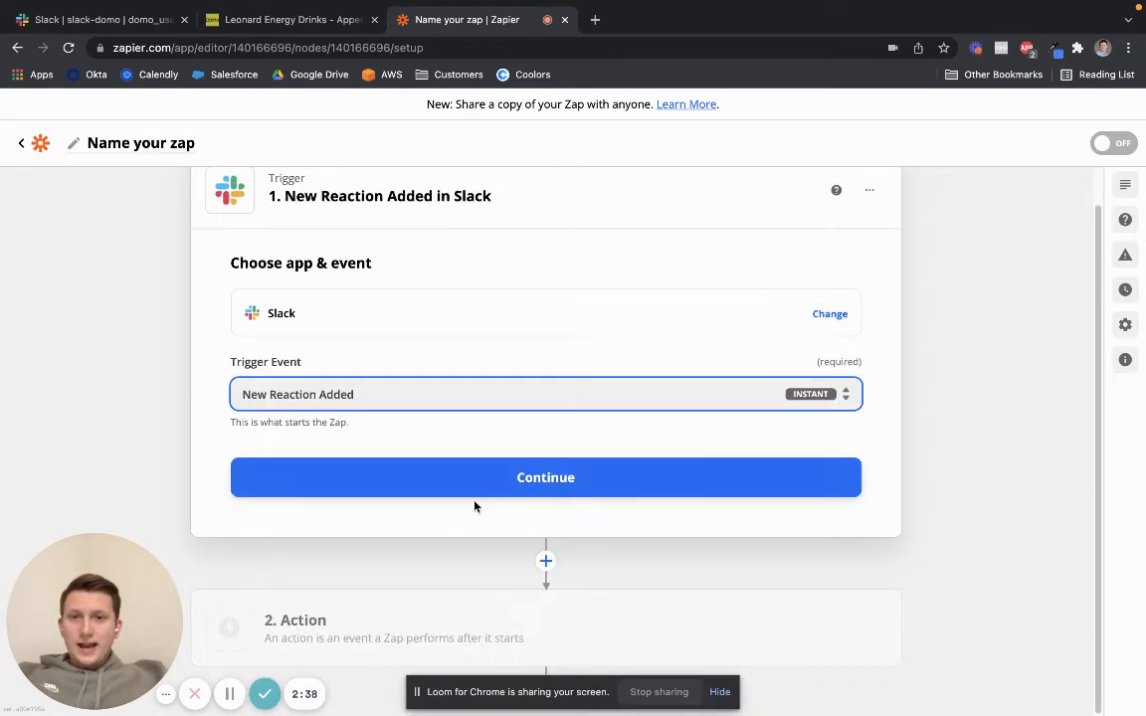
pyautogui.click(466, 484)
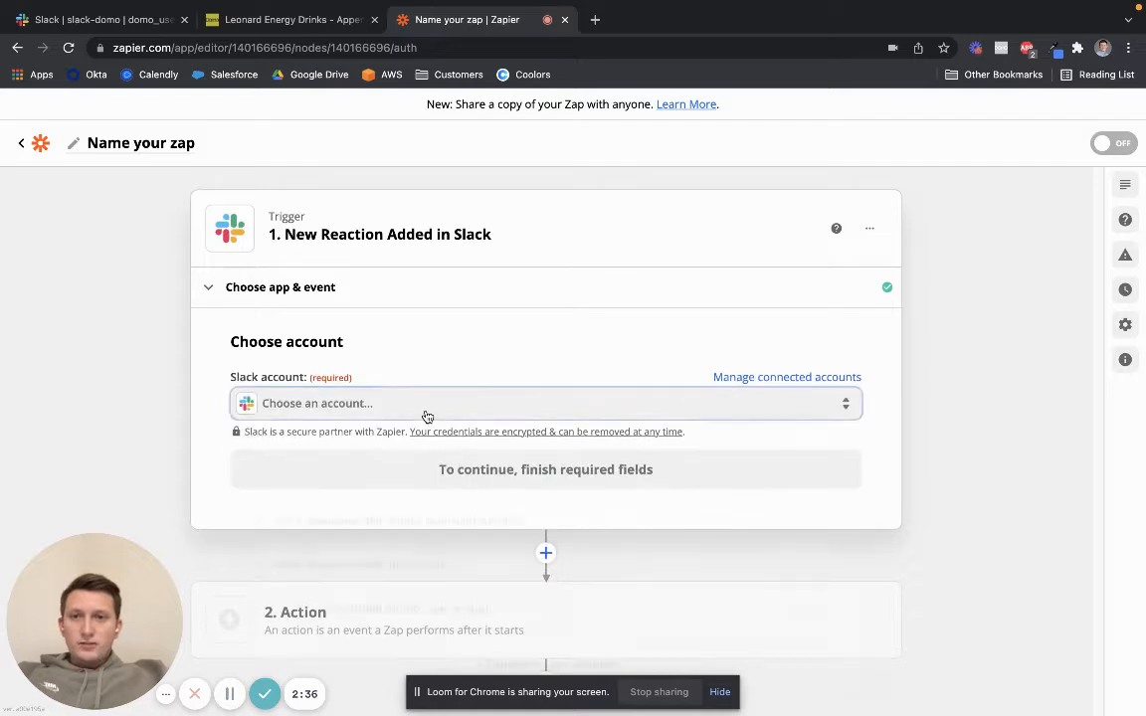
# Choose the domo_user_group Slack account for the trigger and open the reaction choices
pyautogui.click(424, 407)
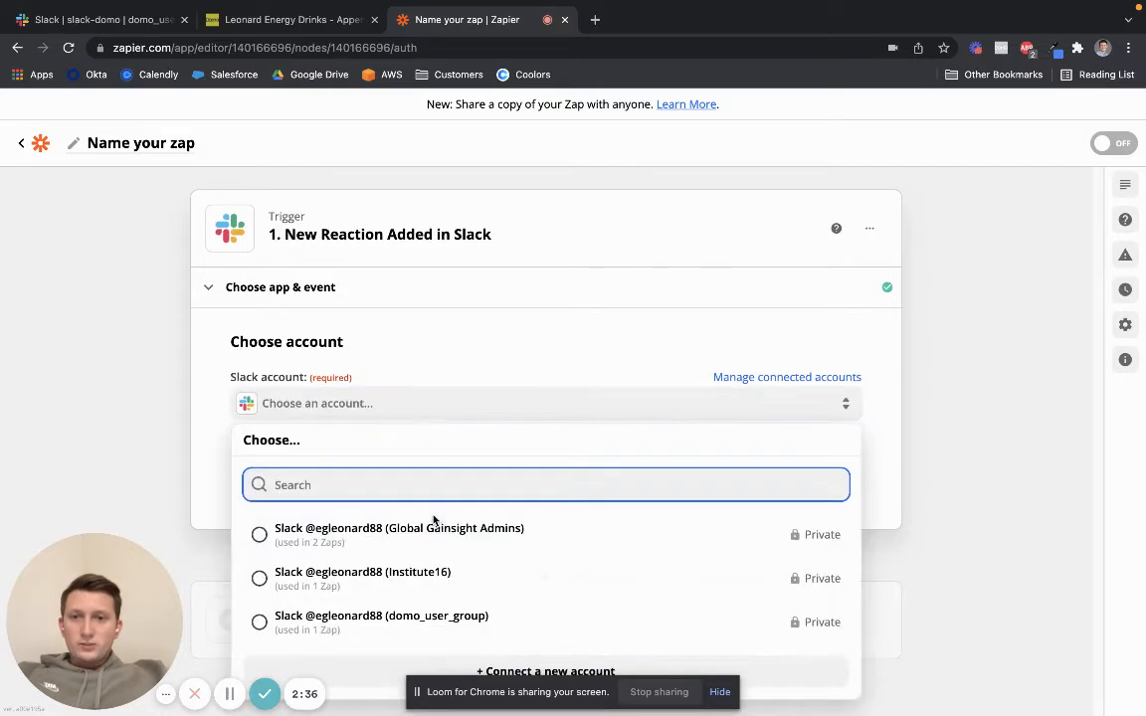
pyautogui.click(408, 617)
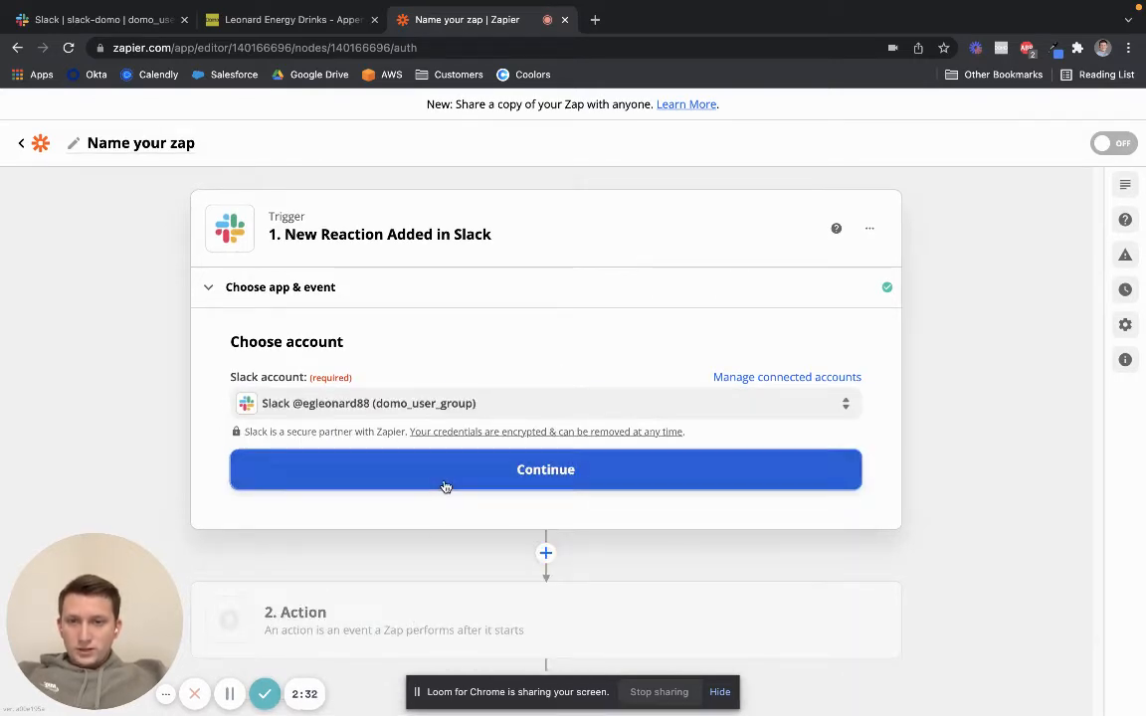
pyautogui.click(445, 487)
pyautogui.click(433, 442)
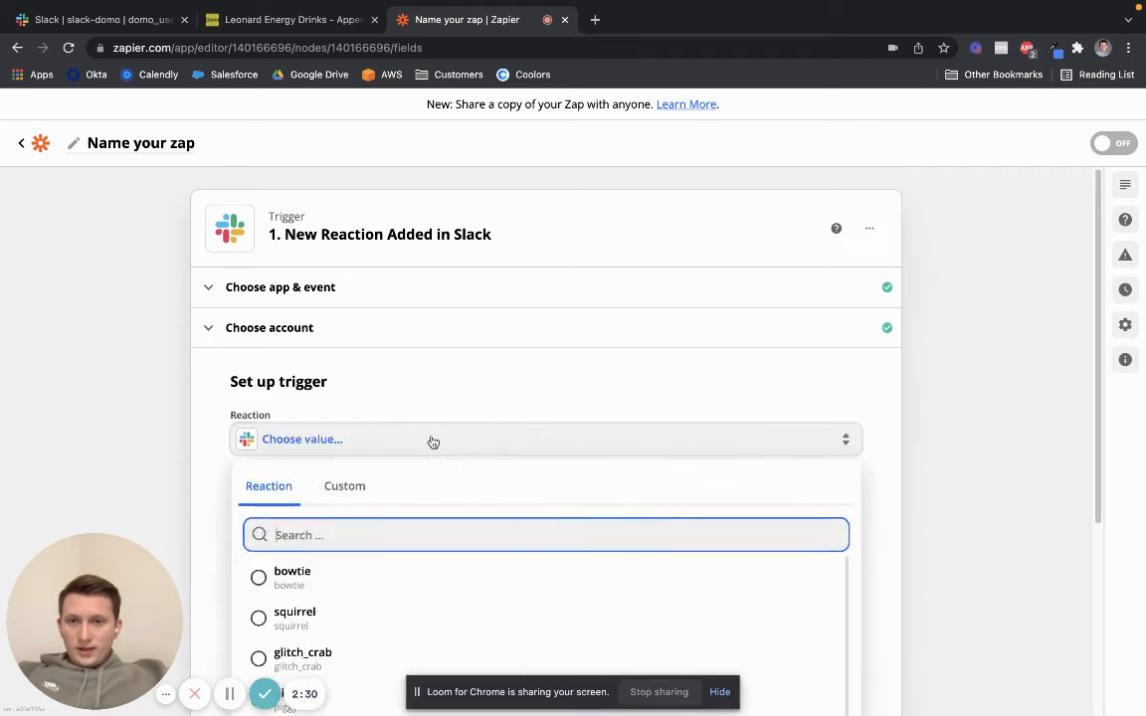
pyautogui.write('fire')
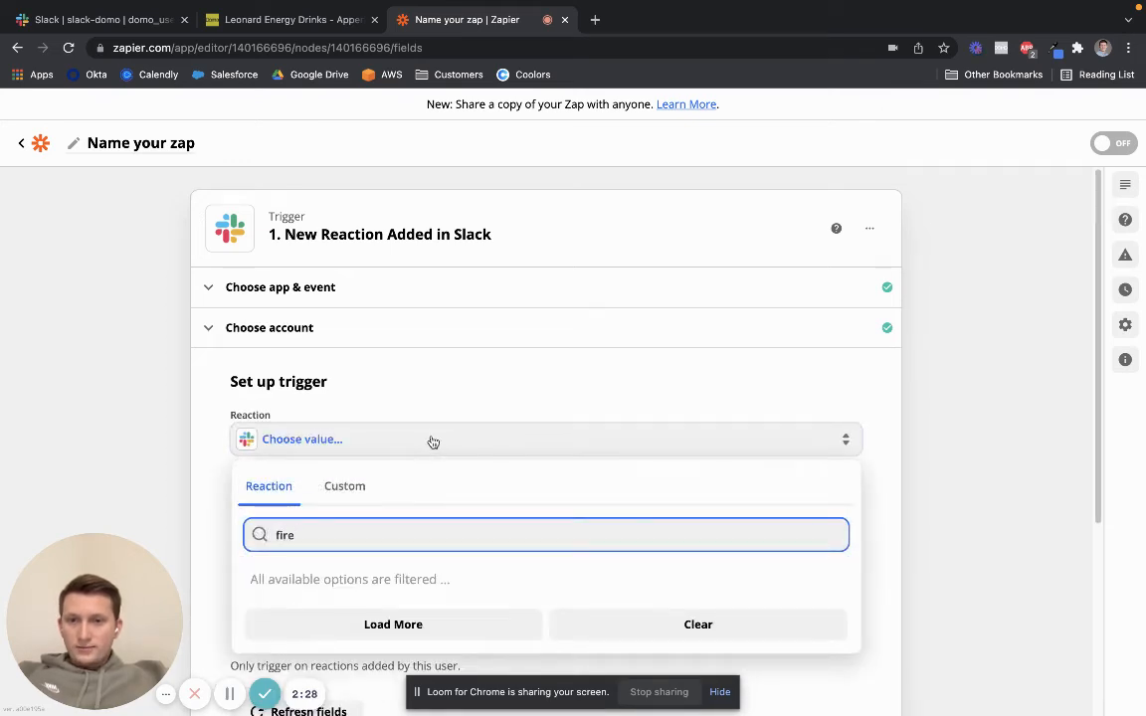
pyautogui.press('BackSpace')
pyautogui.press('BackSpace')
pyautogui.write('fire')
pyautogui.press('BackSpace')
pyautogui.press('BackSpace')
pyautogui.press('BackSpace')
pyautogui.press('BackSpace')
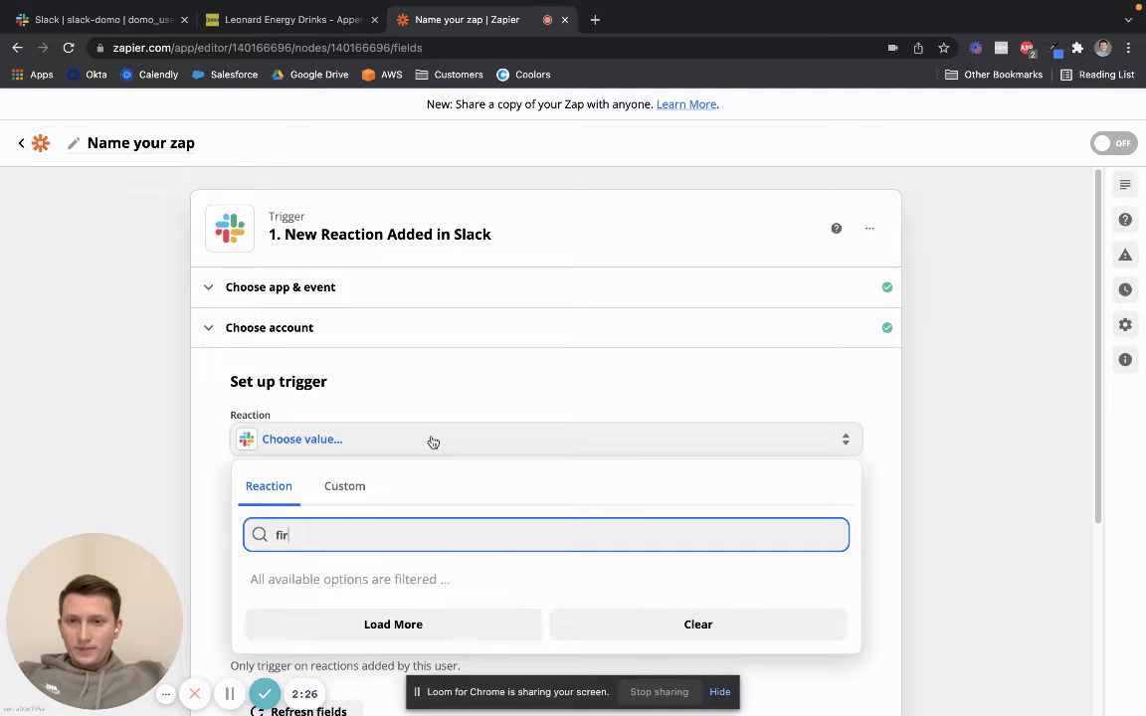
# Limit the trigger to the bowtie reaction in the slack-domo channel and accept the trigger setup
pyautogui.click(259, 577)
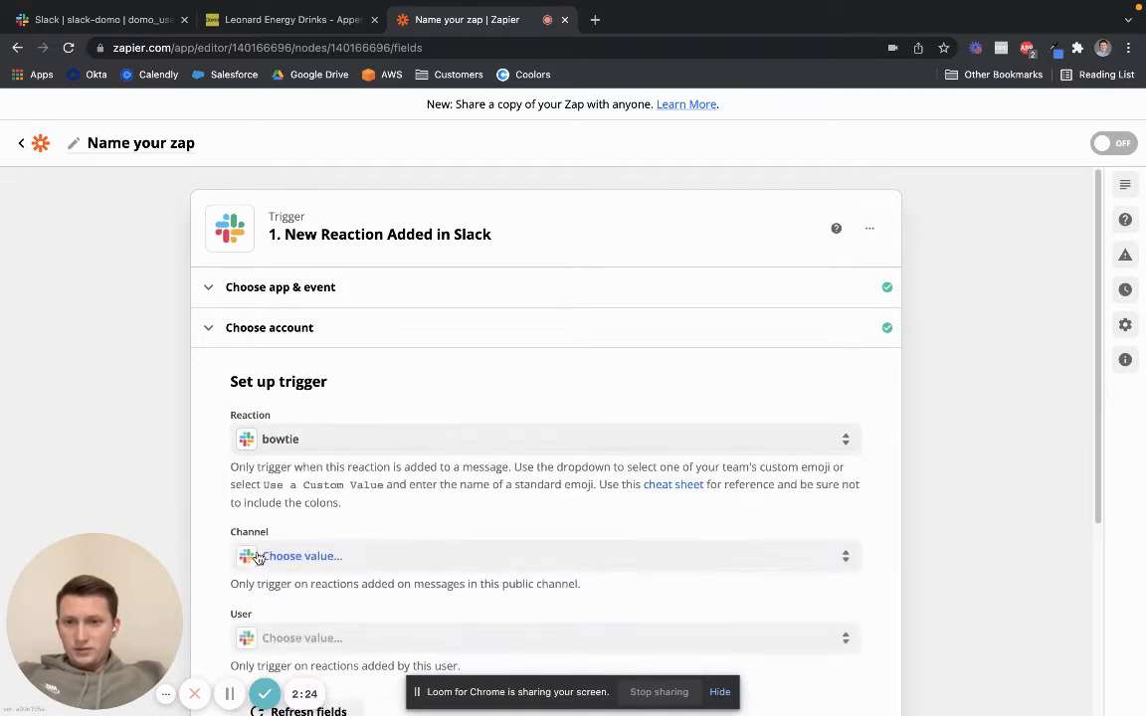
pyautogui.scroll(-2, 226, 525)
pyautogui.click(295, 448)
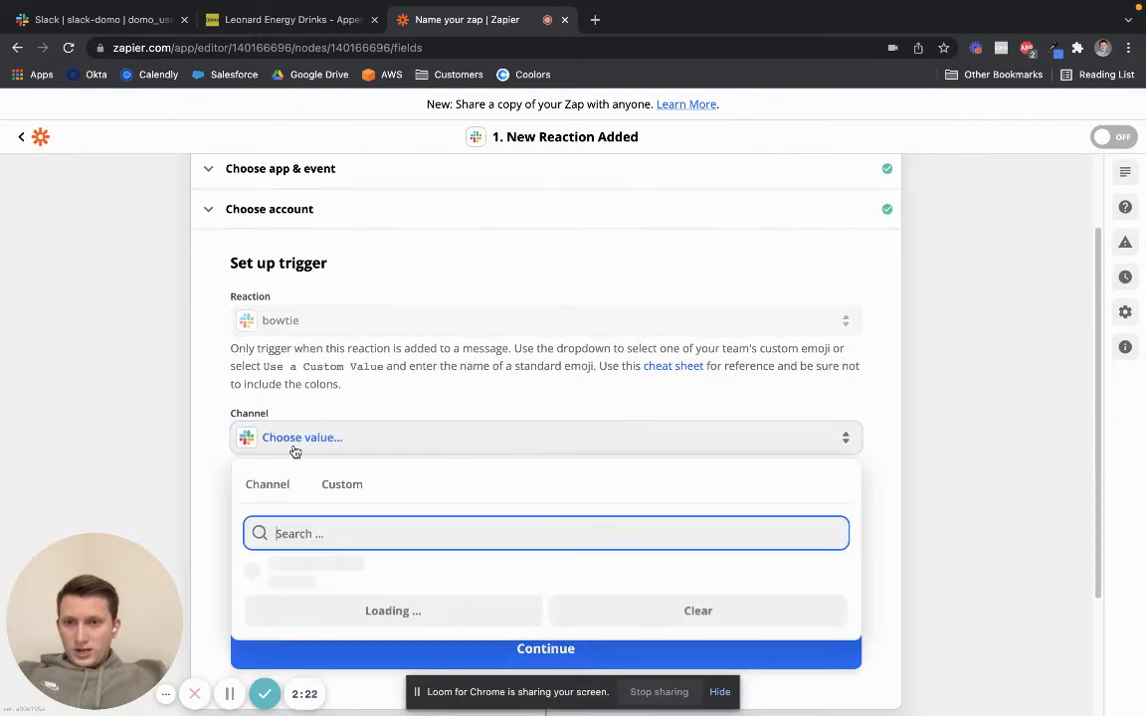
pyautogui.write('slack')
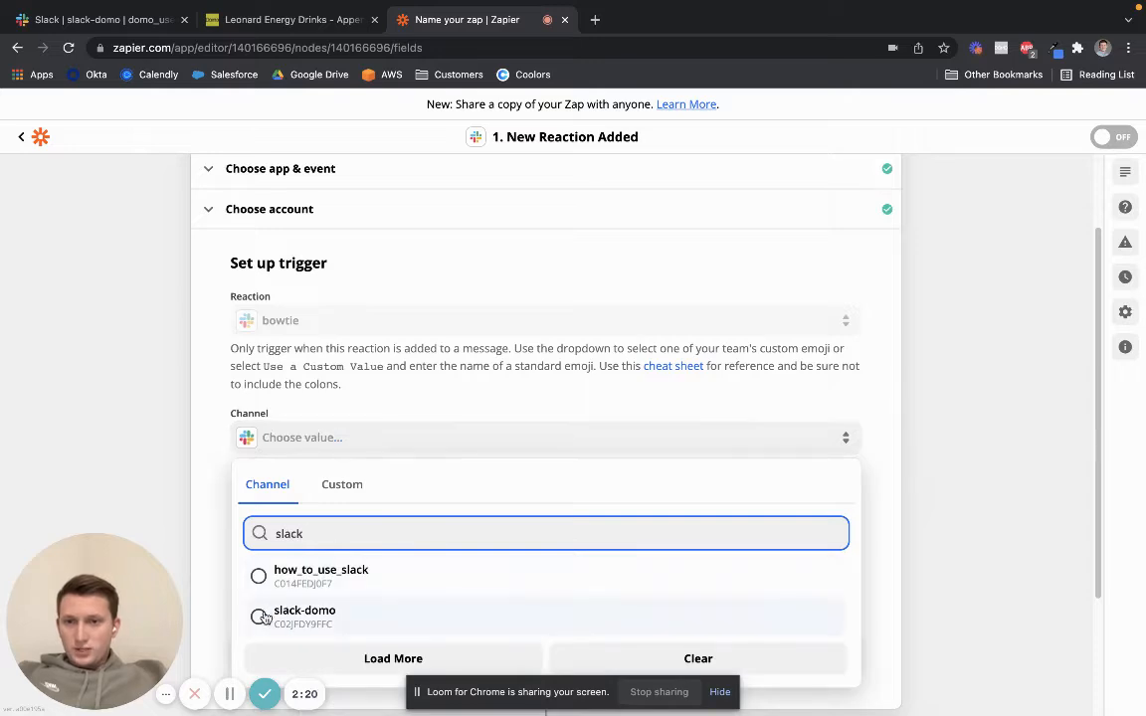
pyautogui.click(257, 613)
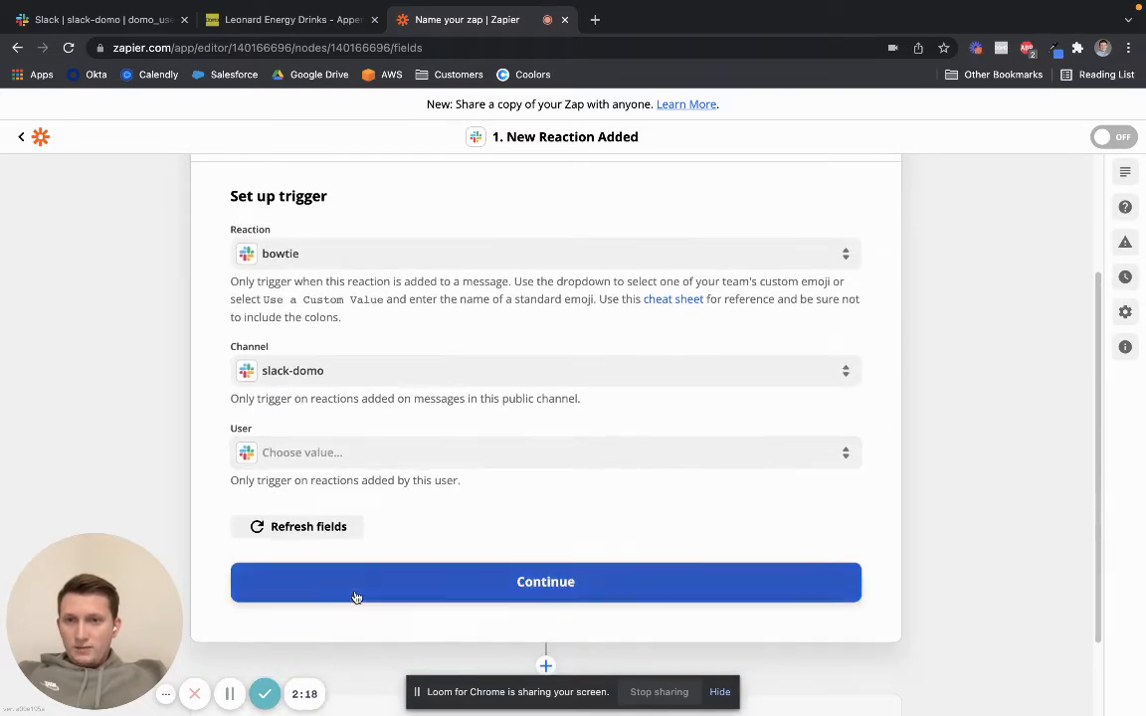
pyautogui.click(355, 597)
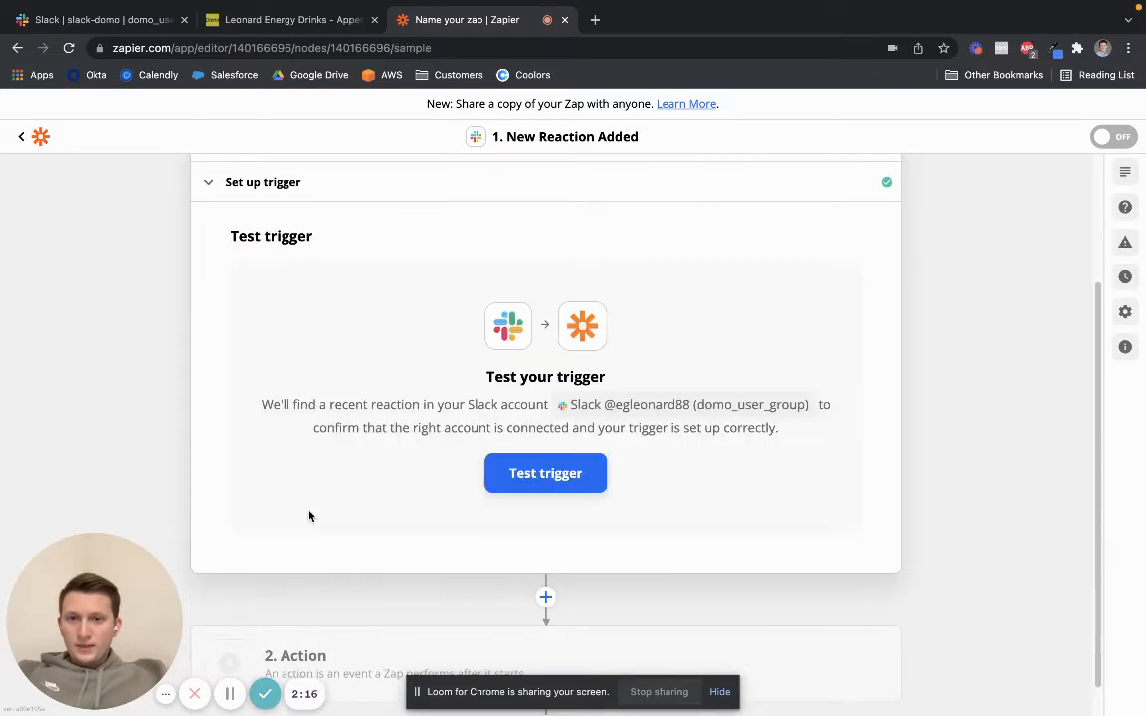
# Test the trigger, skip the test, and proceed to the Zap's action
pyautogui.click(507, 472)
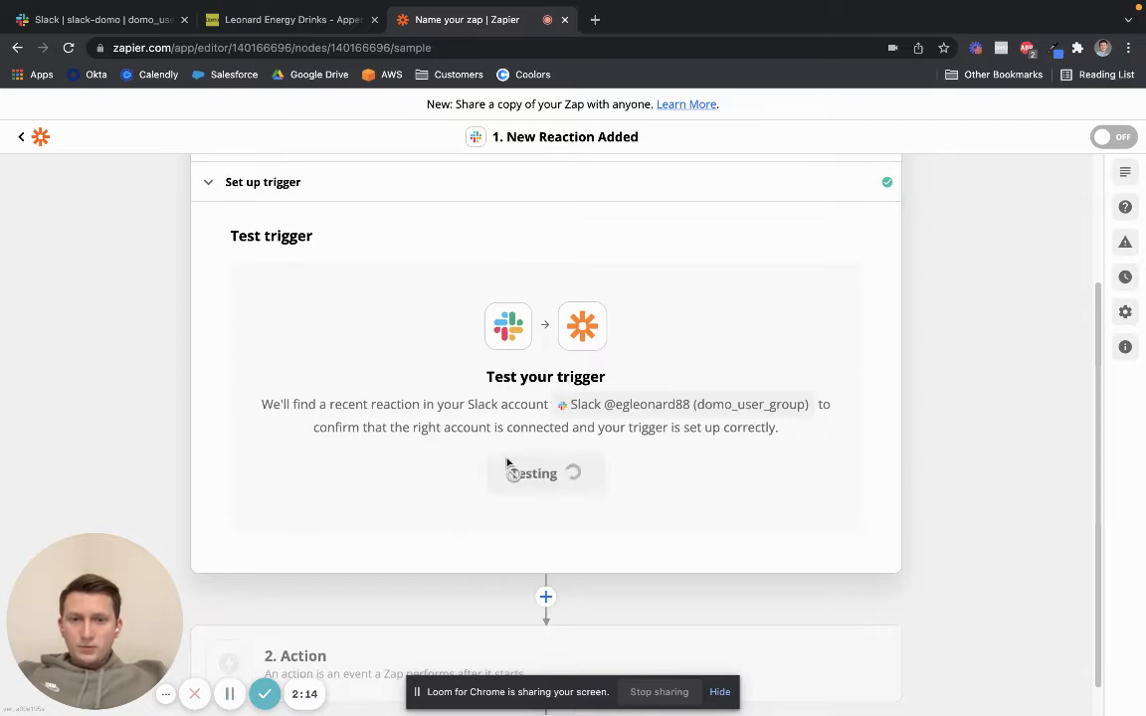
pyautogui.click(469, 530)
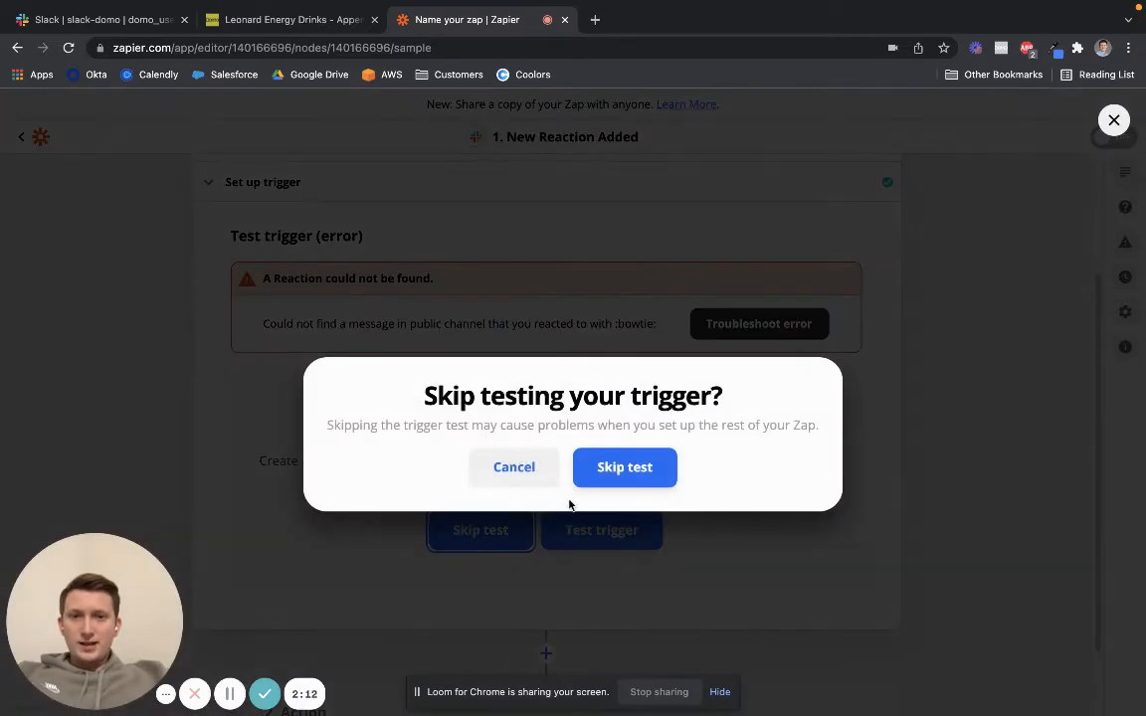
pyautogui.click(624, 468)
pyautogui.scroll(-8, 353, 479)
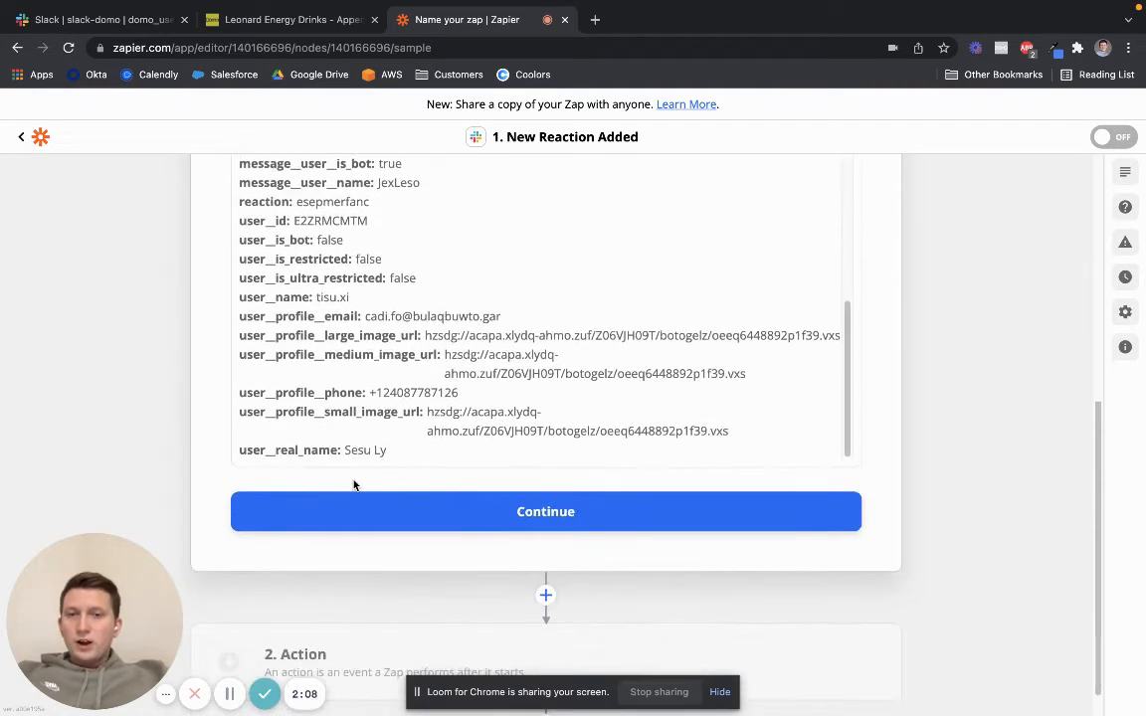
pyautogui.click(360, 517)
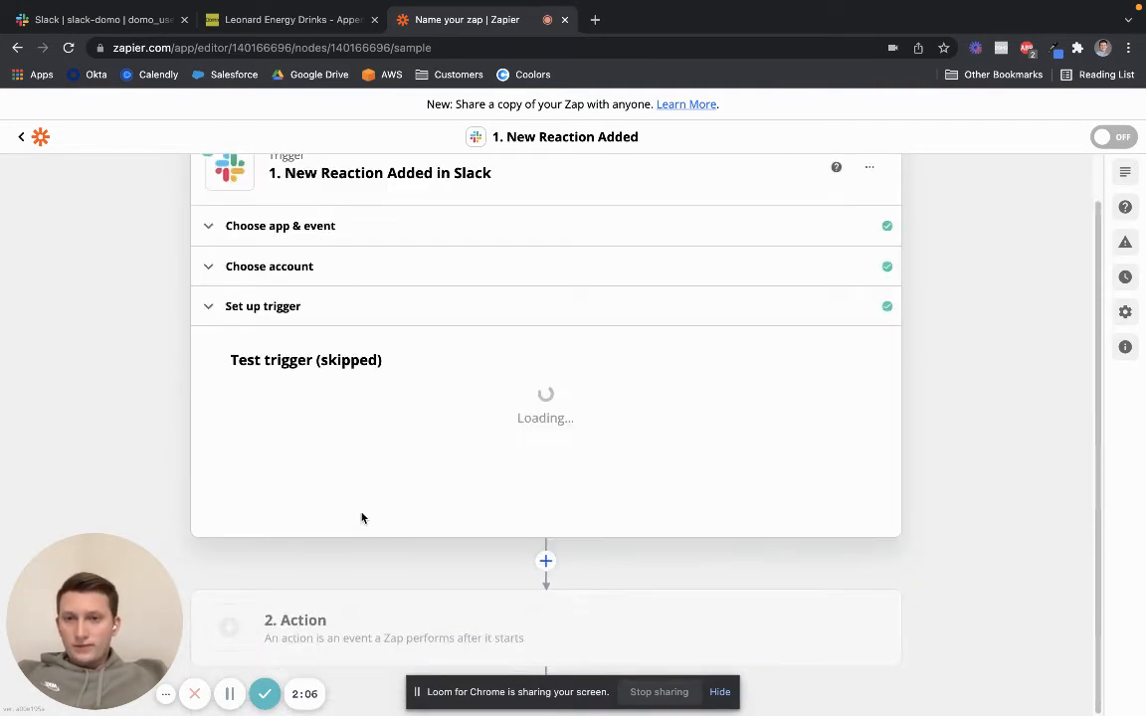
# Use Webhooks by Zapier with the POST event as the Zap's action and proceed to the action setup
pyautogui.write('webh')
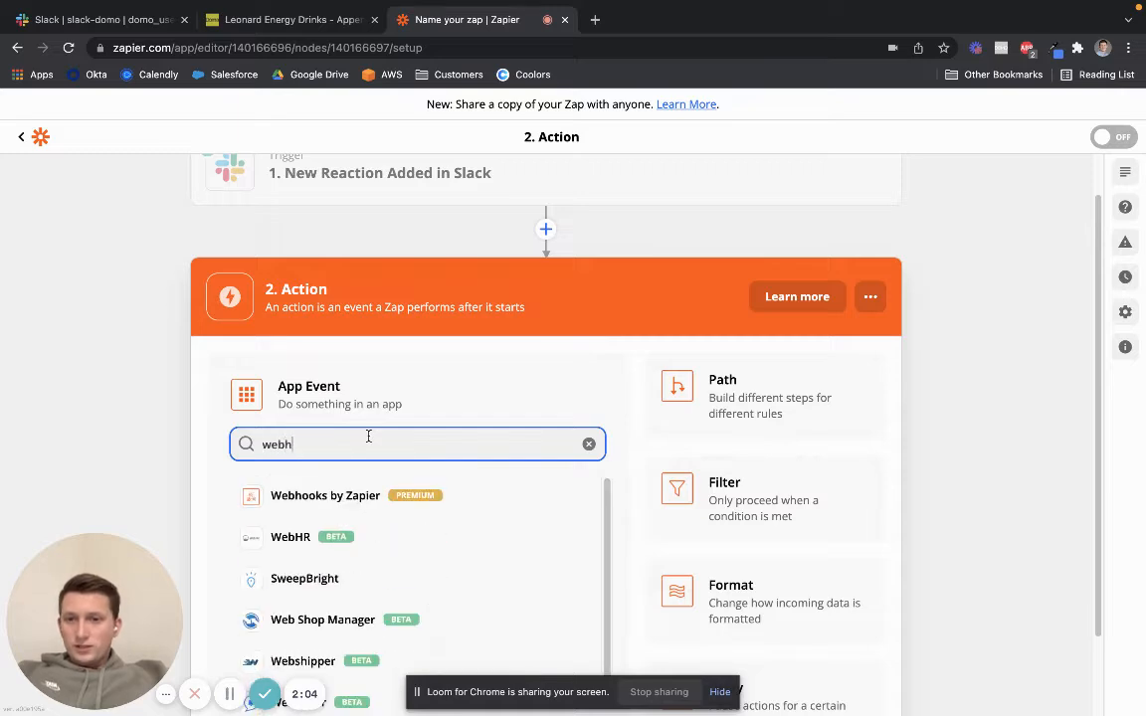
pyautogui.click(328, 494)
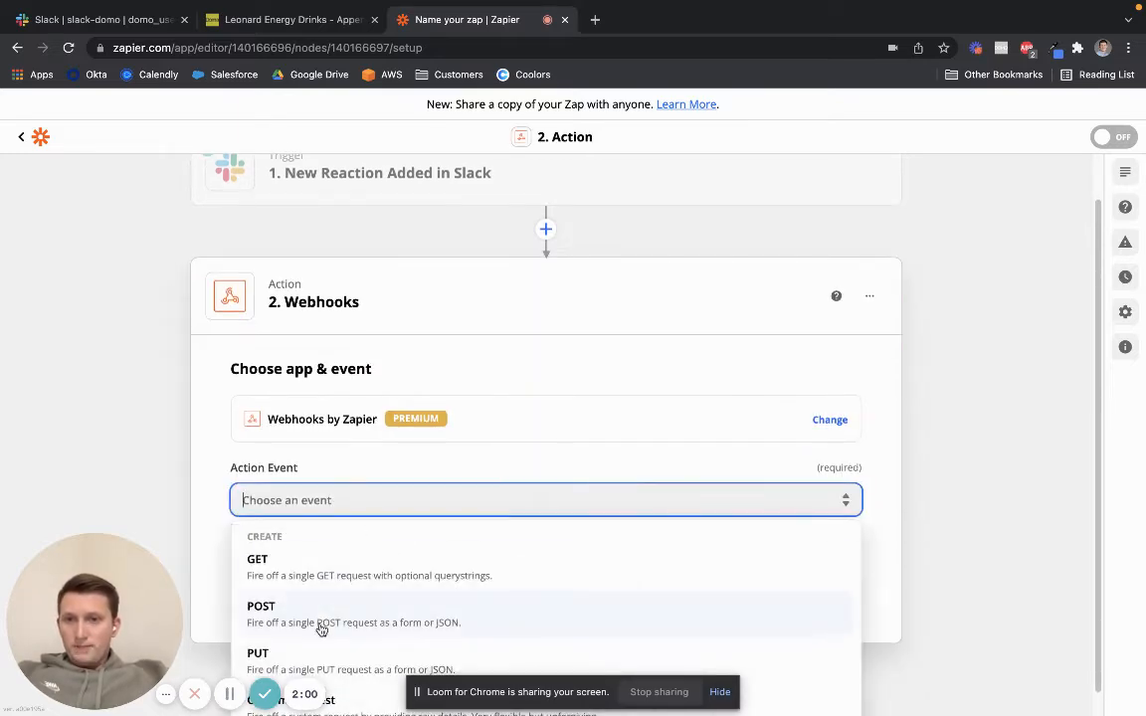
pyautogui.click(314, 612)
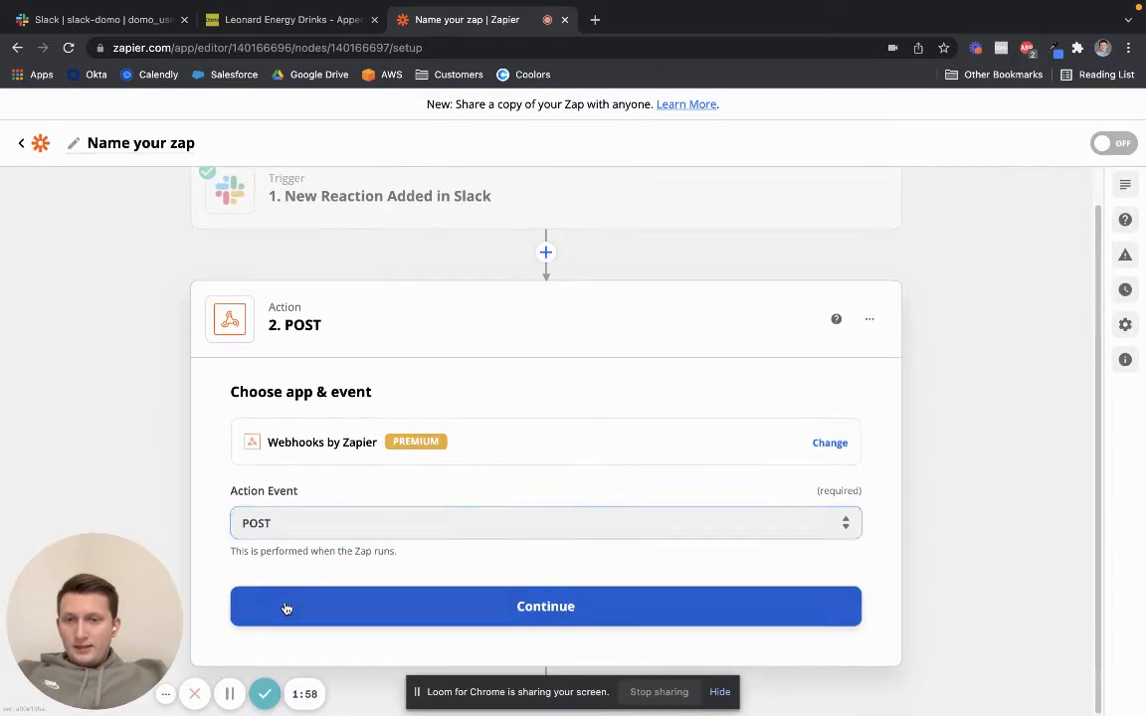
pyautogui.click(287, 606)
pyautogui.scroll(-2, 206, 542)
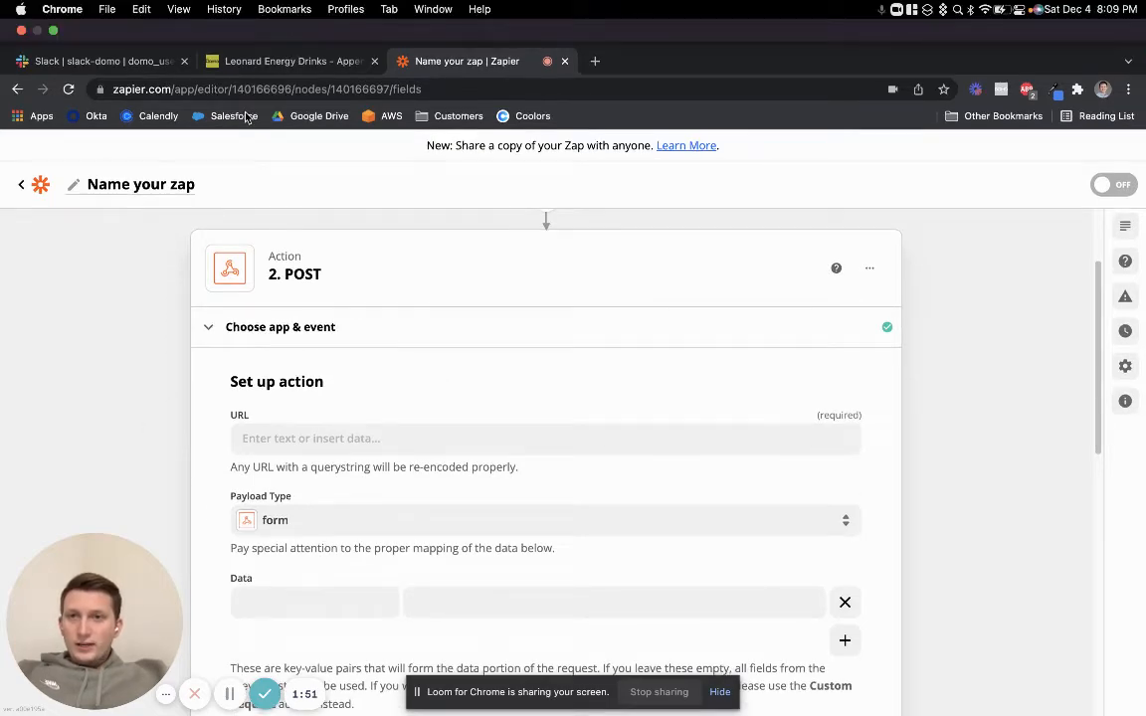
# Switch to the Domo dataflow page and open the browser's developer tools on the network activity view
pyautogui.click(266, 61)
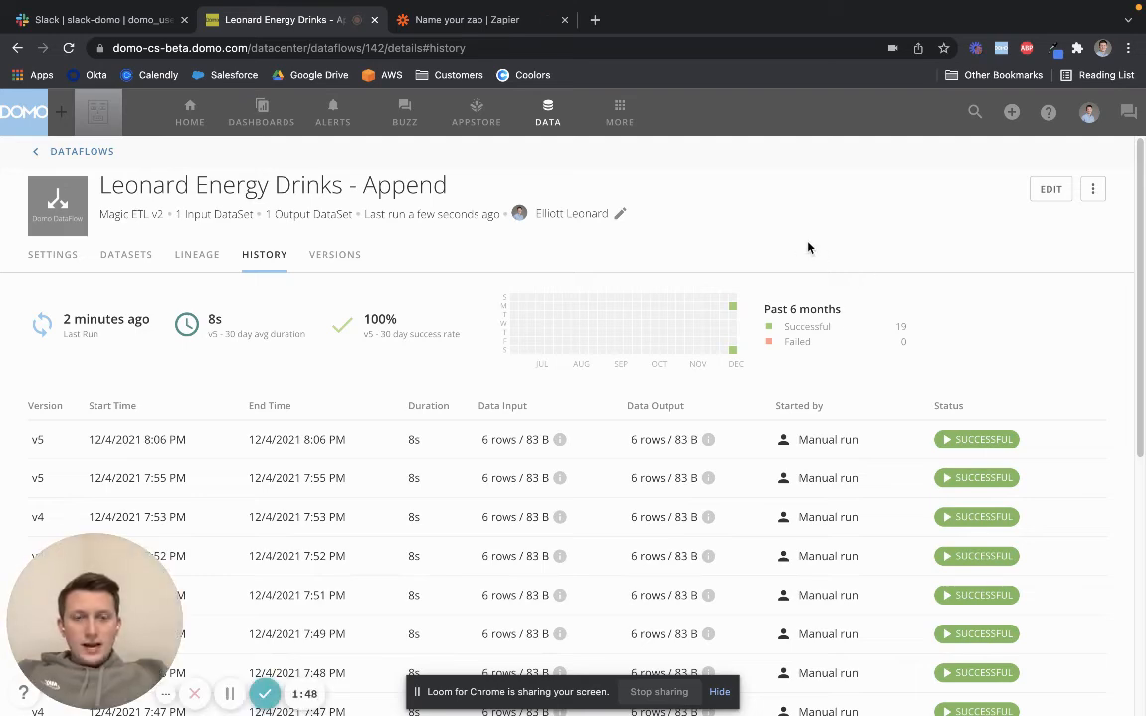
pyautogui.rightClick(807, 246)
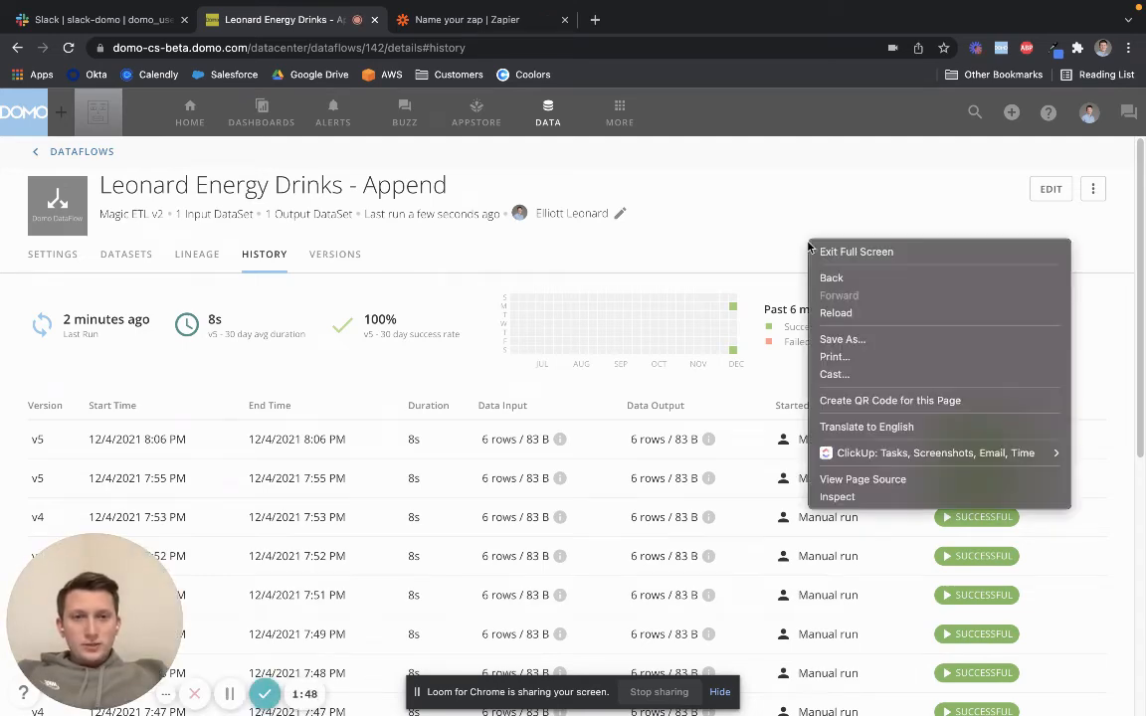
pyautogui.click(829, 497)
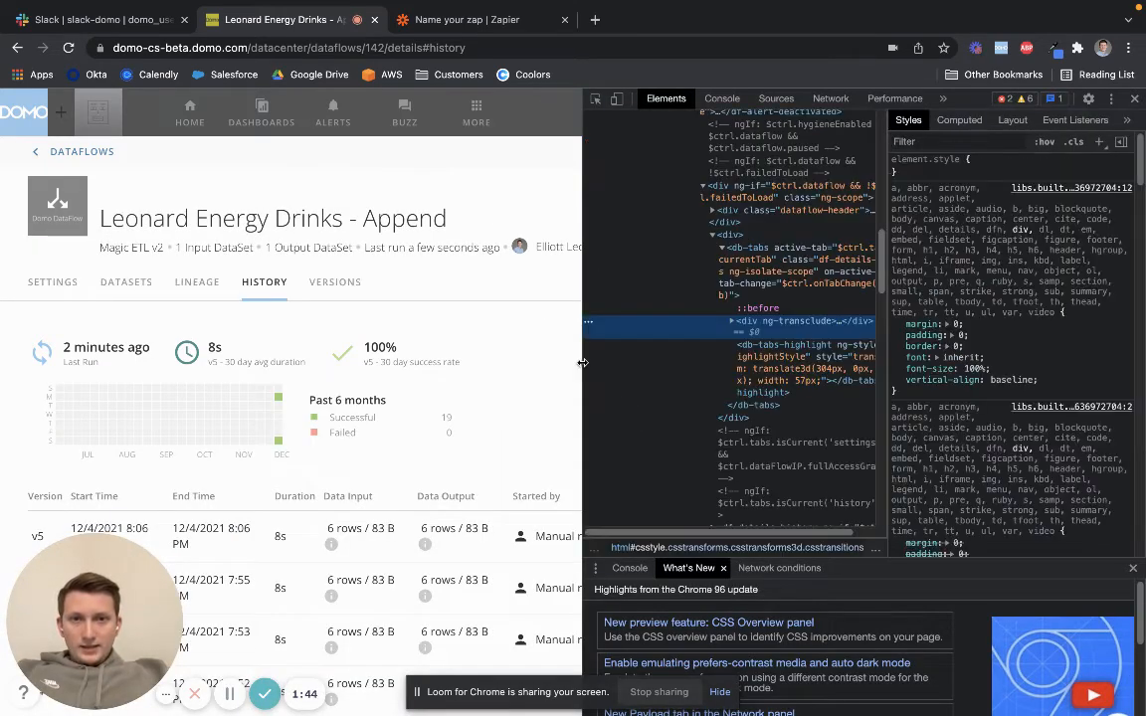
pyautogui.moveTo(583, 363); pyautogui.dragTo(694, 363)
pyautogui.click(940, 98)
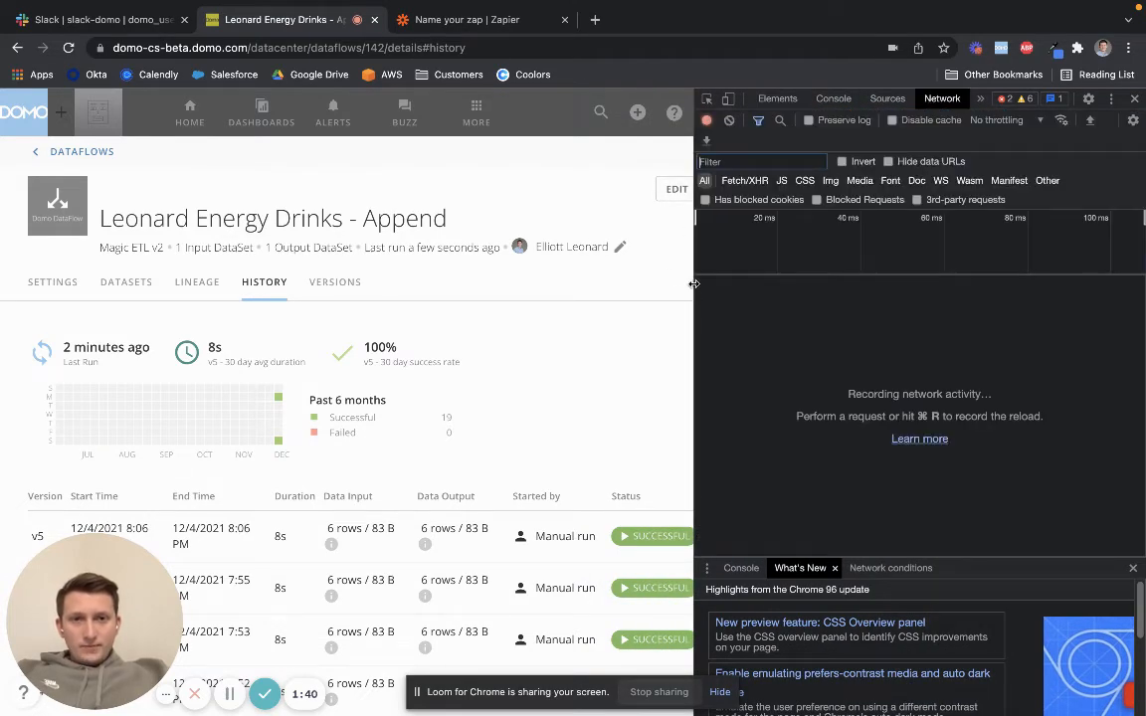
pyautogui.moveTo(693, 284); pyautogui.dragTo(802, 284)
# Run the Leonard Energy Drinks - Append dataflow and copy the request URL of its executions call
pyautogui.click(748, 188)
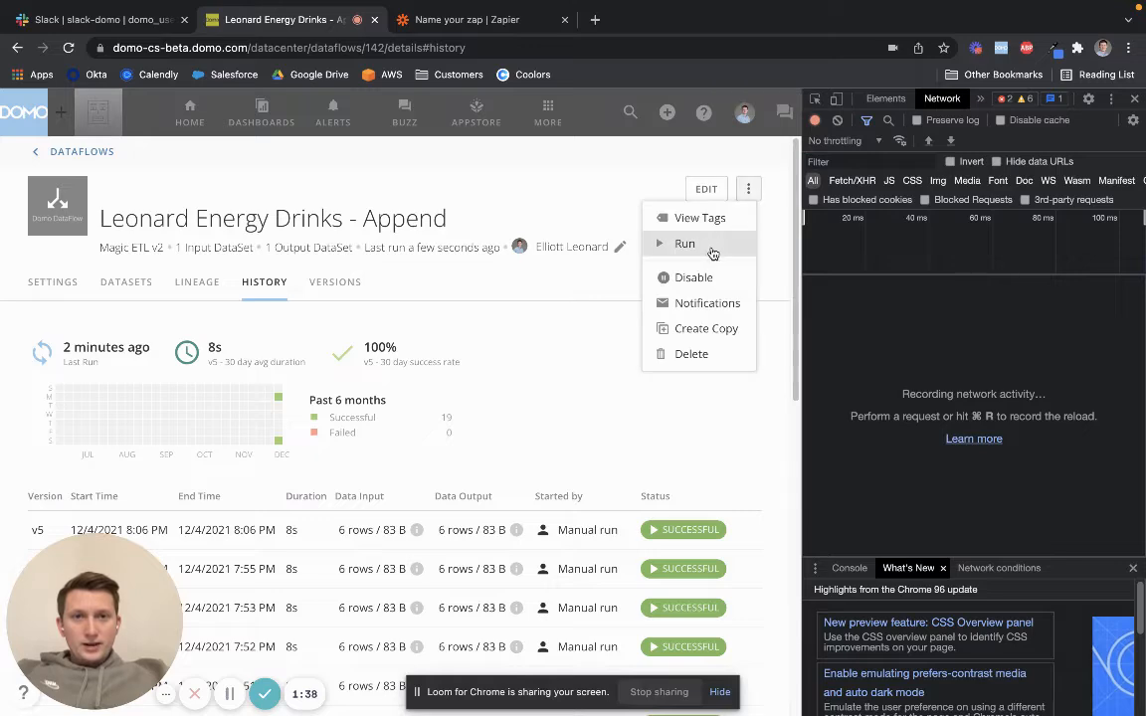
pyautogui.click(712, 251)
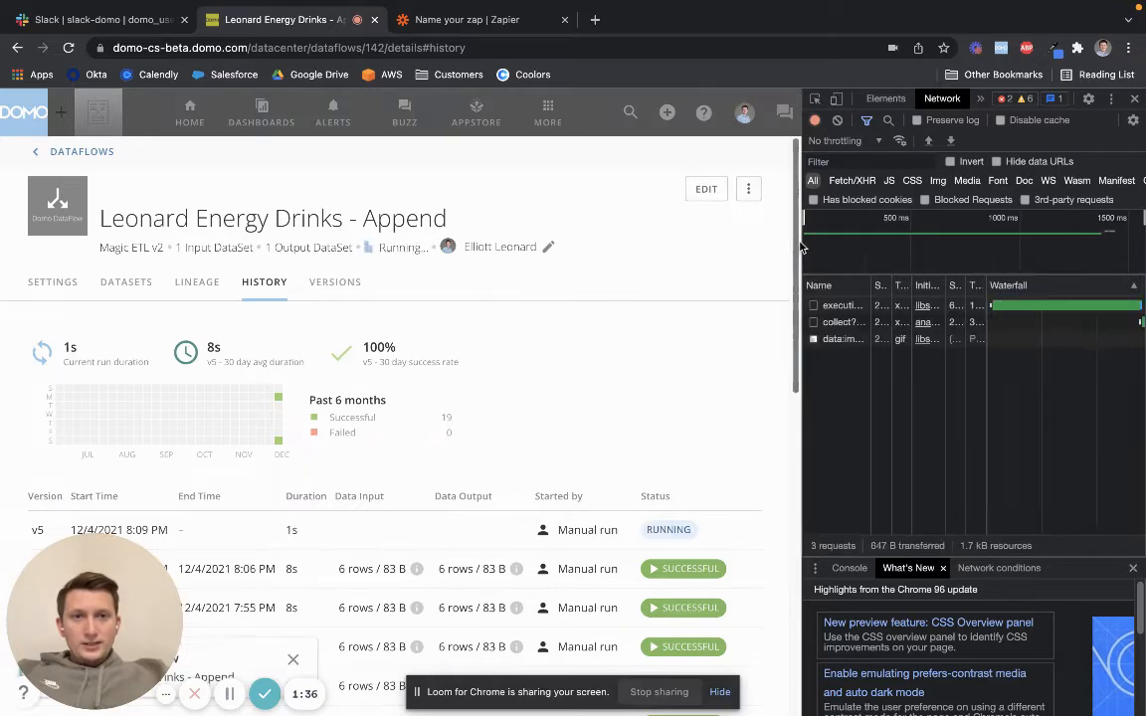
pyautogui.moveTo(802, 246); pyautogui.dragTo(373, 247)
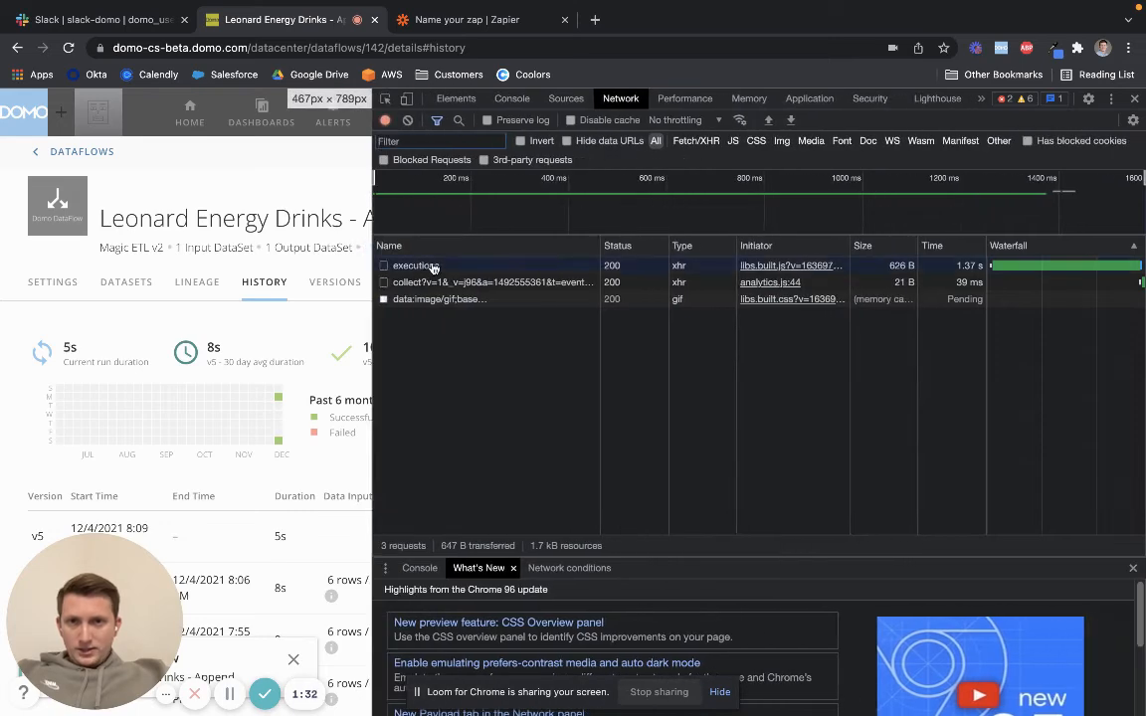
pyautogui.click(415, 266)
pyautogui.click(643, 290)
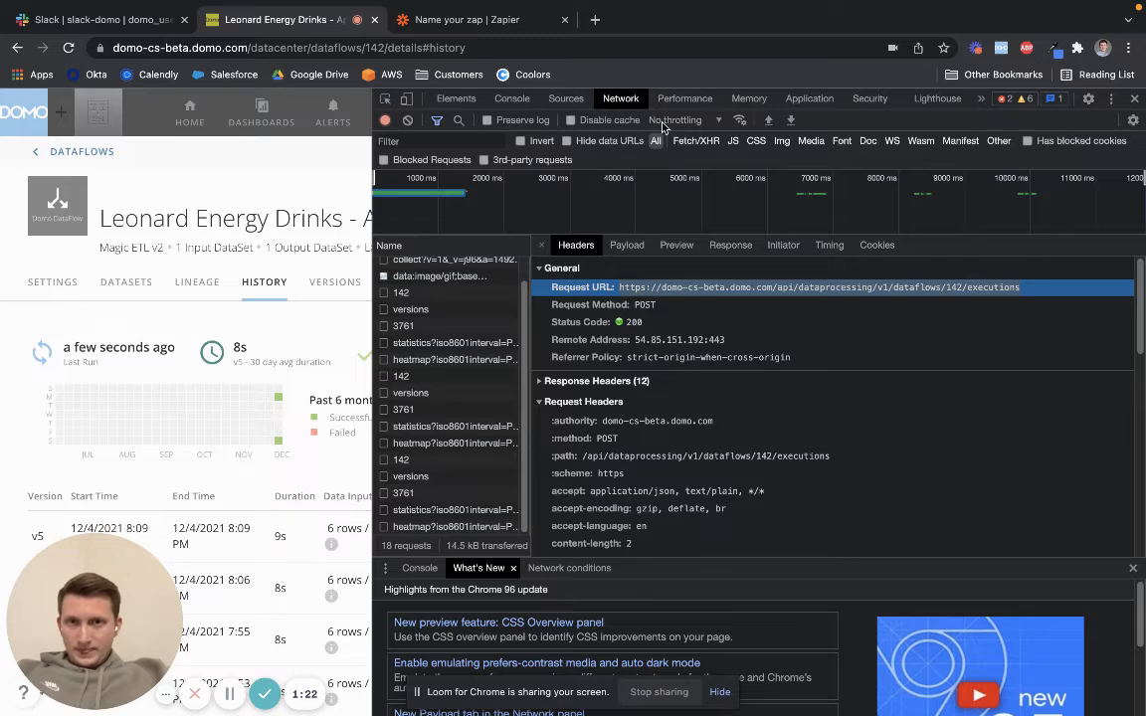
pyautogui.click(471, 25)
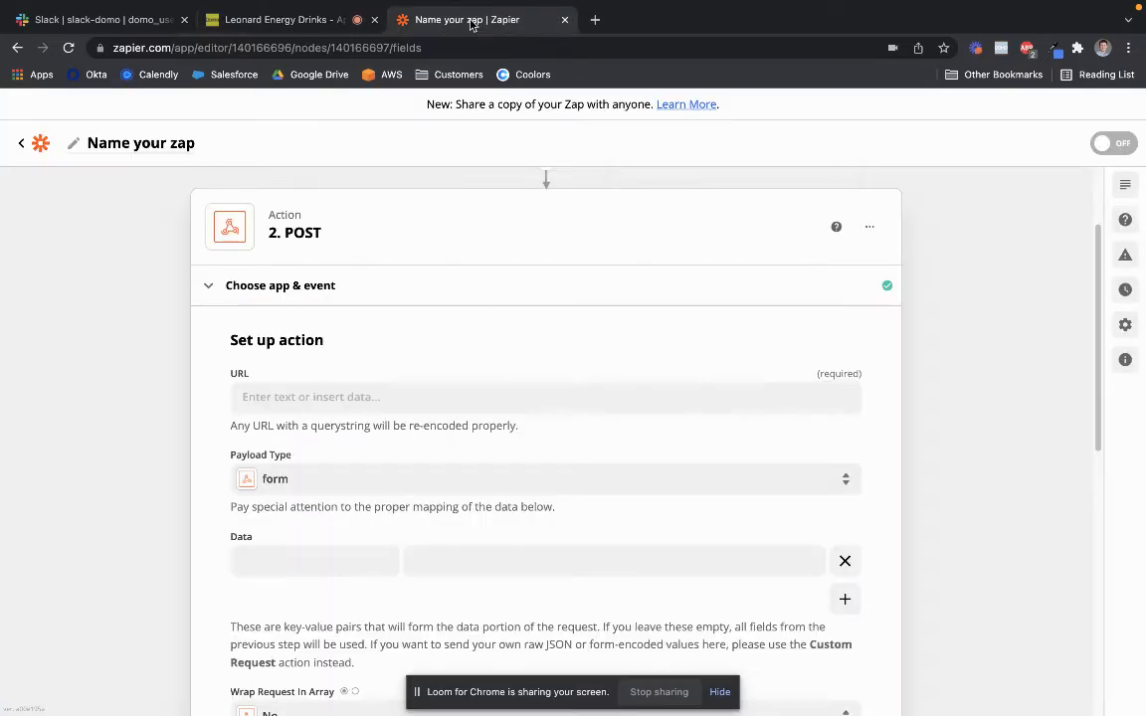
pyautogui.click(290, 395)
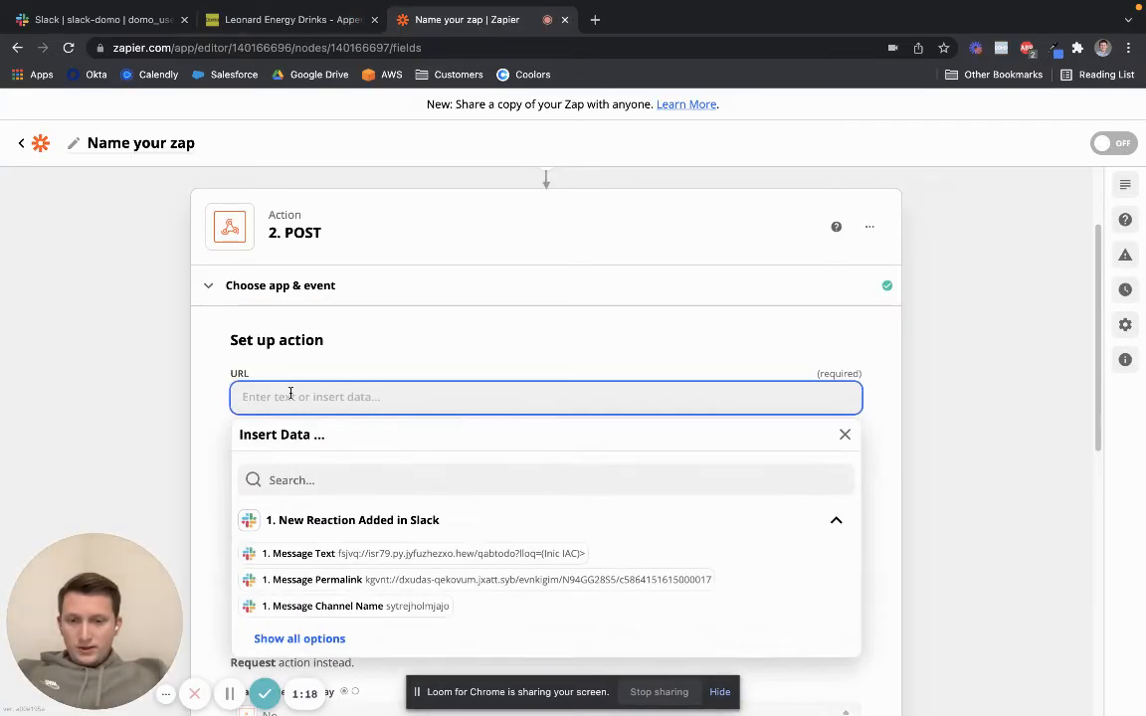
pyautogui.write('https://domo-cs-beta.domo.com/api/dataprocessing/v1/dataflows/142/executions')
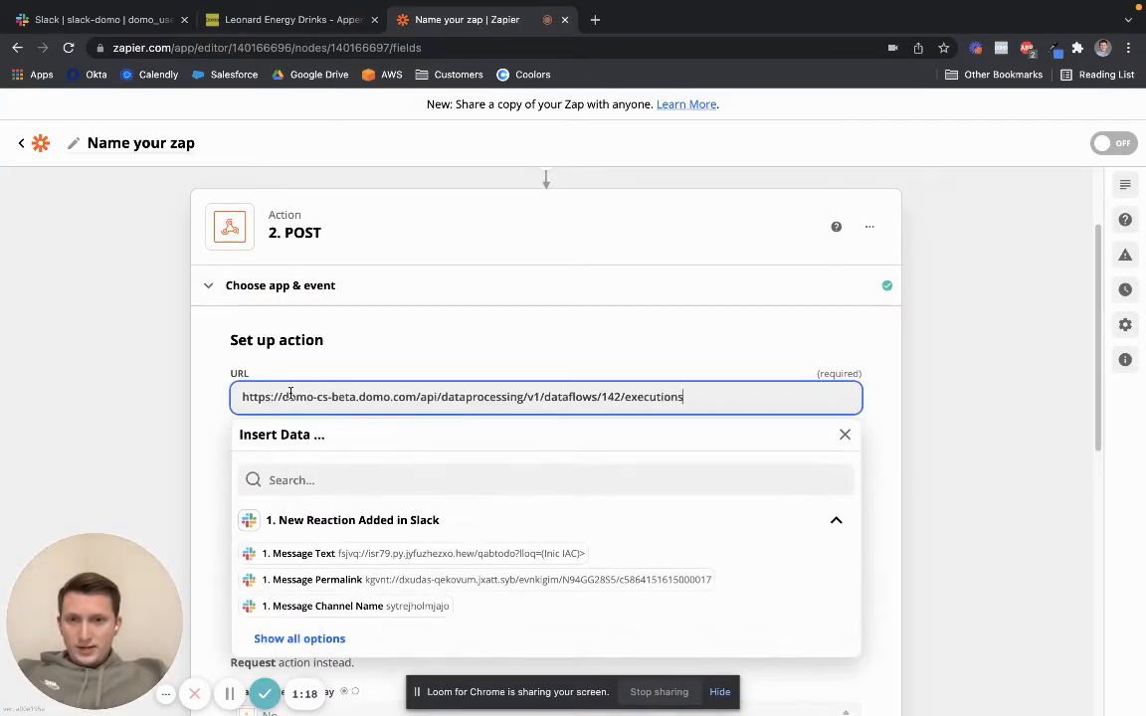
pyautogui.click(205, 376)
# Add a request header named x-domo-developer-token with the Domo developer token as its value
pyautogui.scroll(-3, 205, 376)
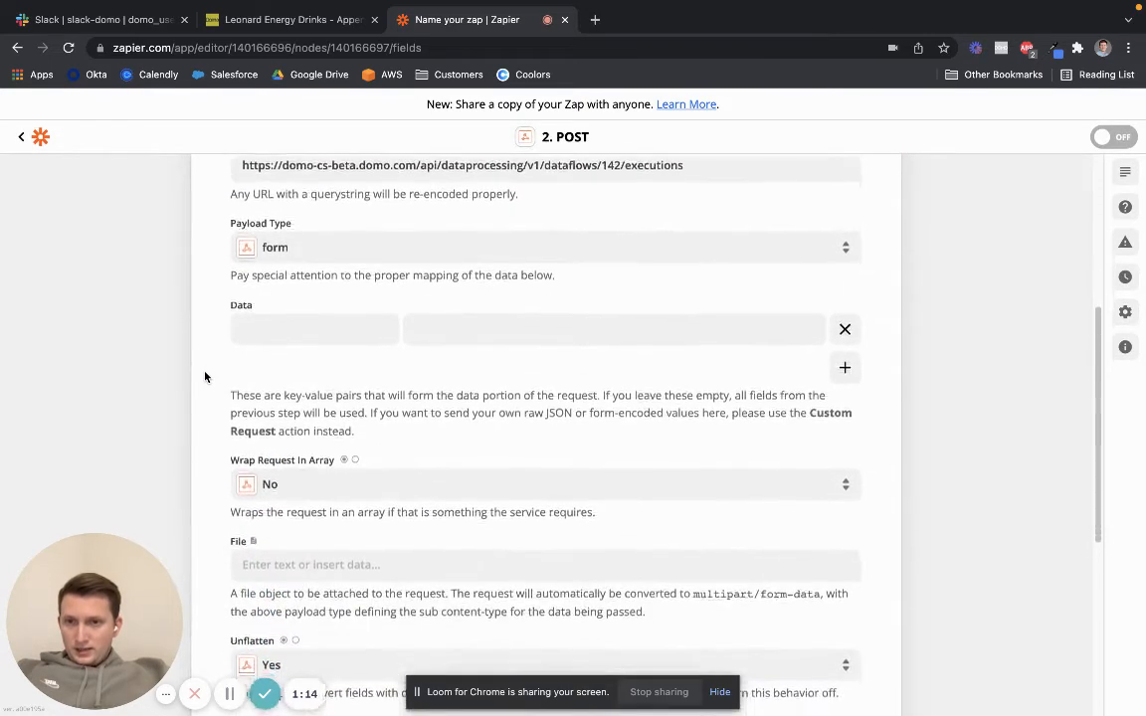
pyautogui.scroll(-3, 205, 376)
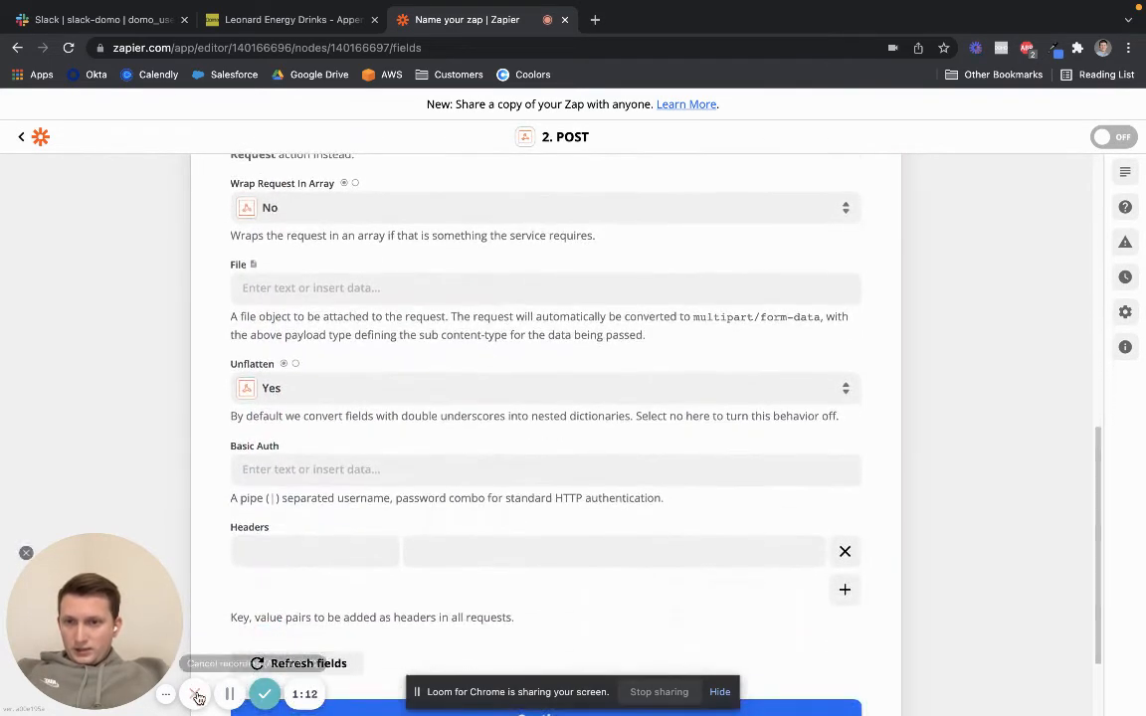
pyautogui.scroll(-1, 221, 475)
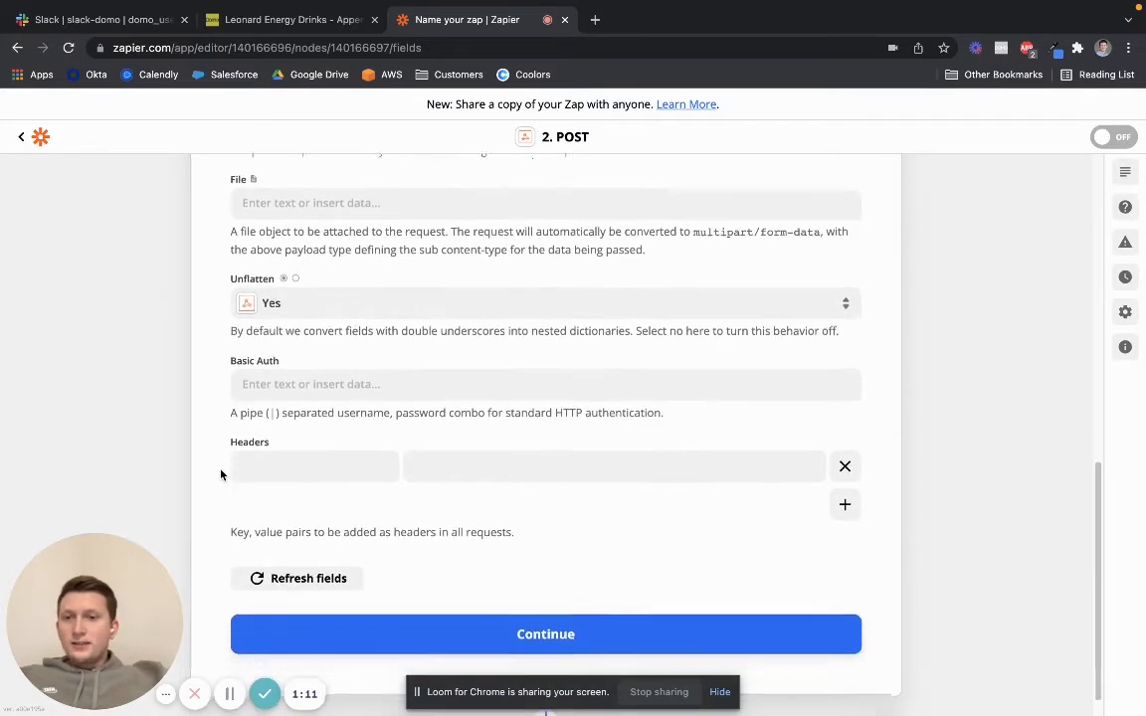
pyautogui.click(245, 451)
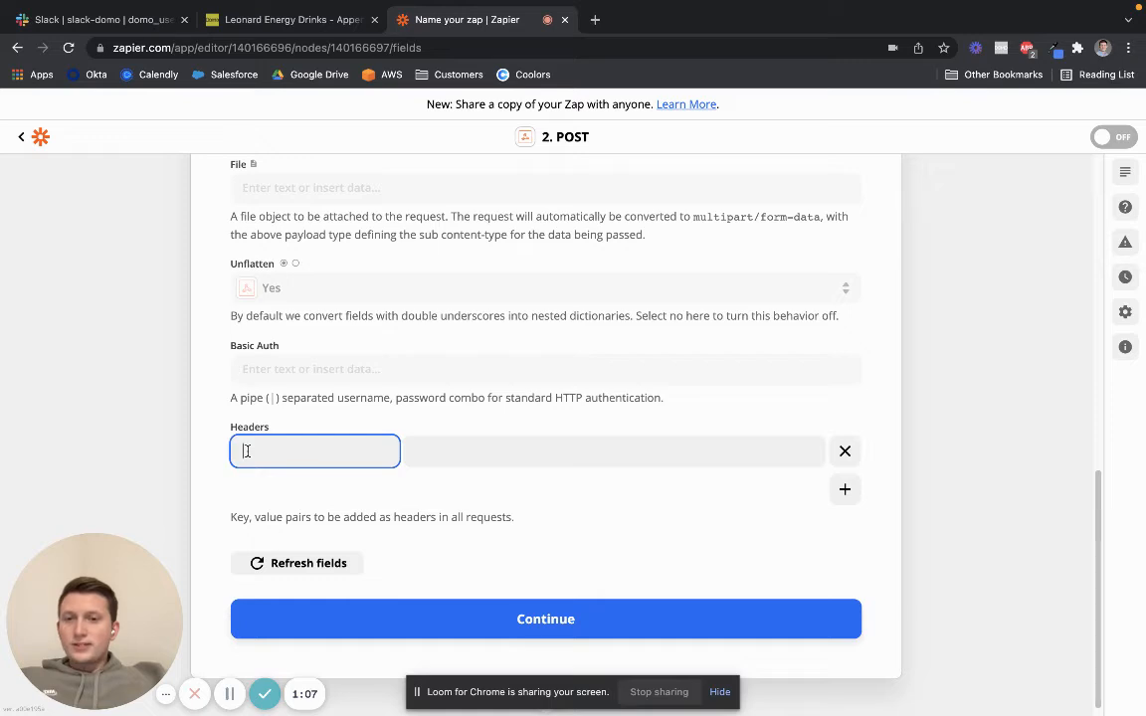
pyautogui.write('x-')
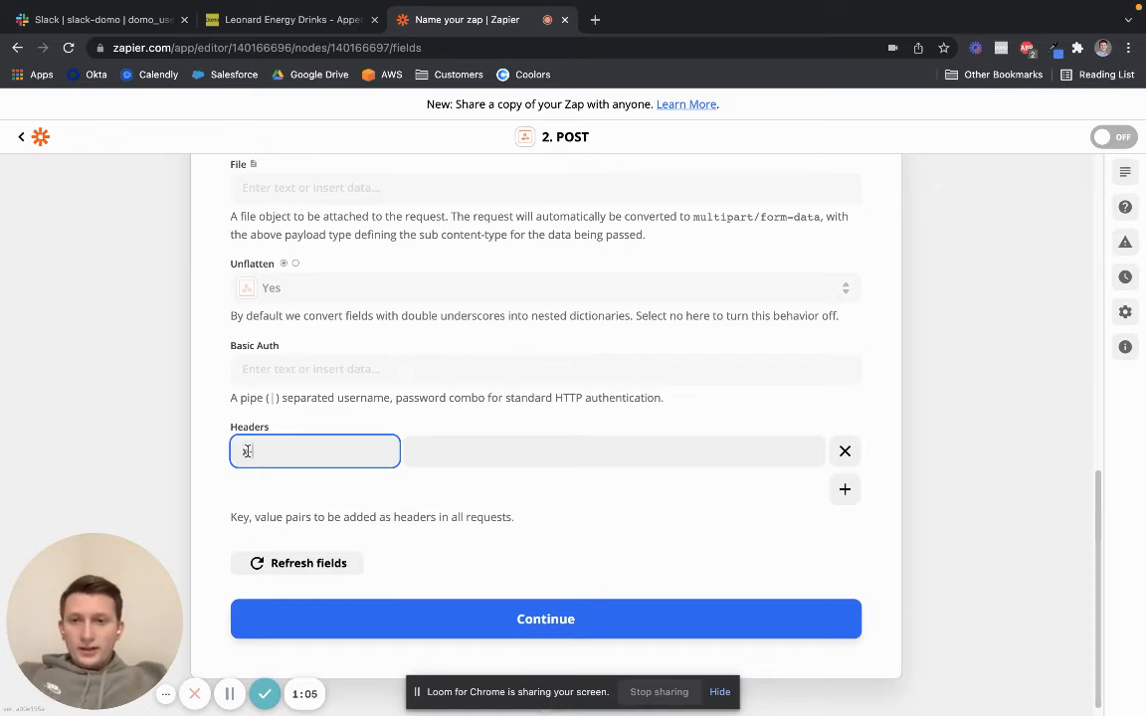
pyautogui.write('domo-')
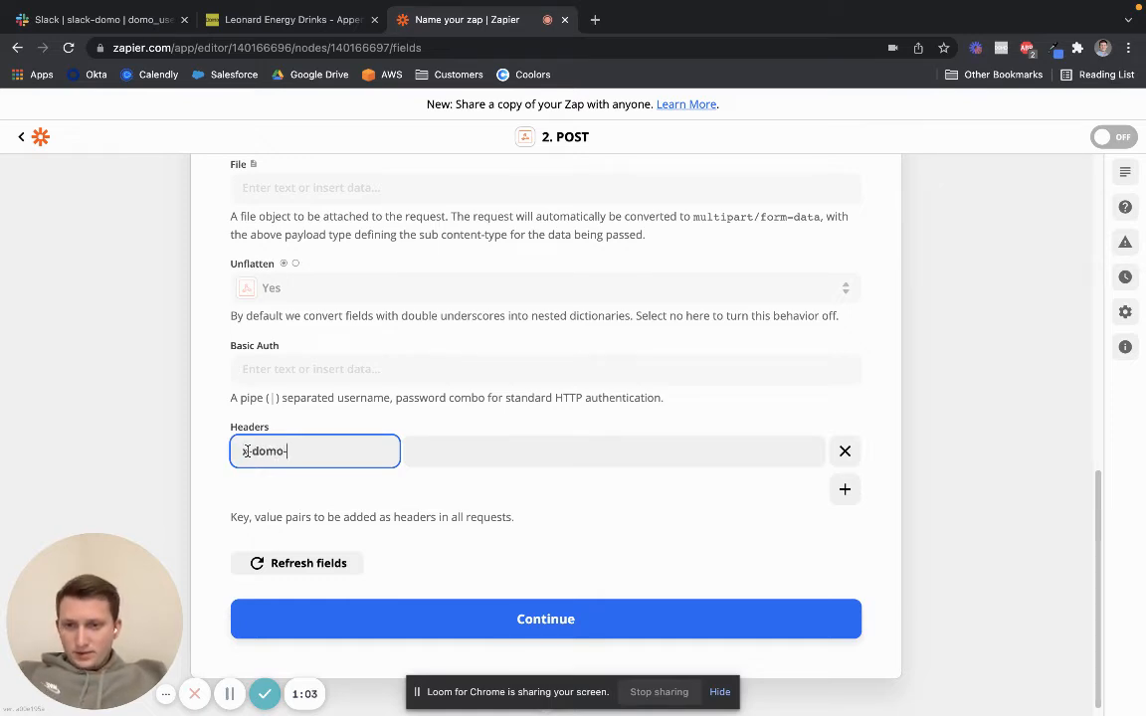
pyautogui.click(218, 469)
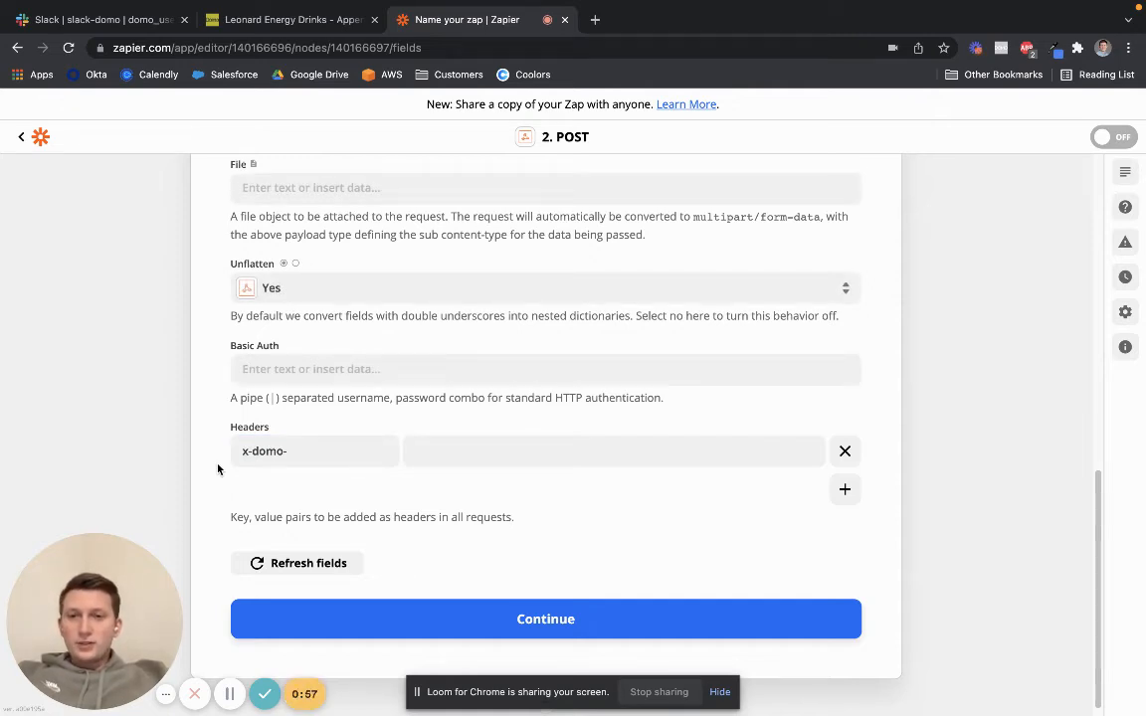
pyautogui.click(230, 694)
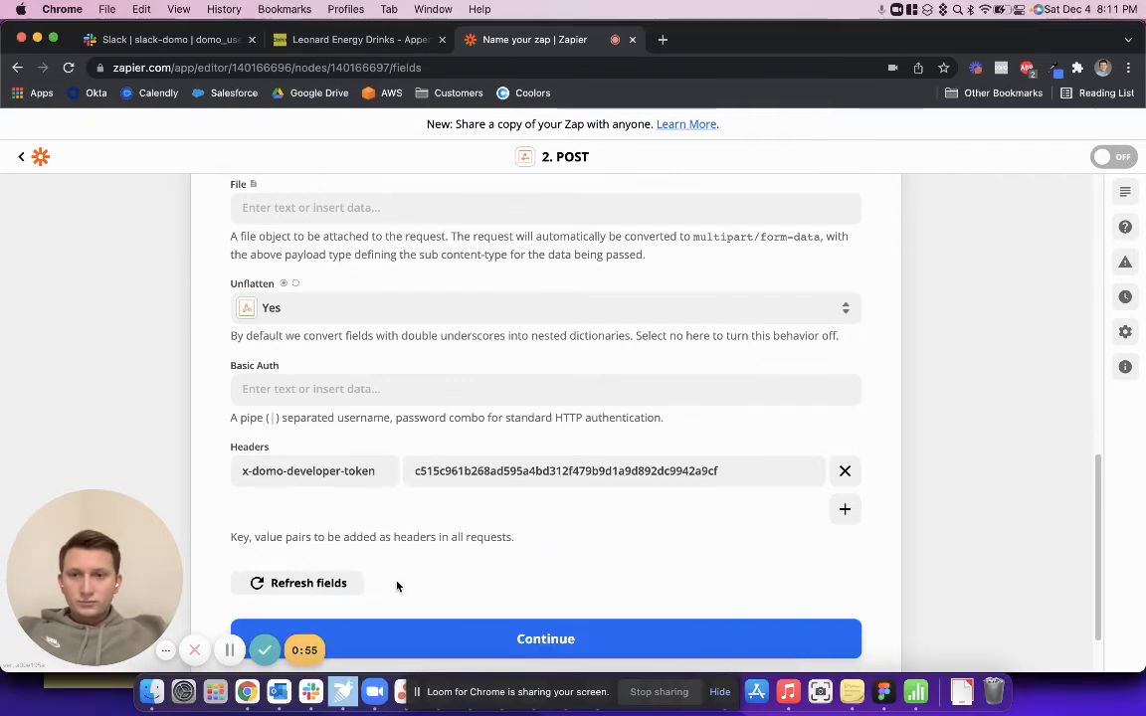
# Accept the POST action's setup without testing it and turn on the Zap, dismissing the sharing offer
pyautogui.scroll(-1, 467, 501)
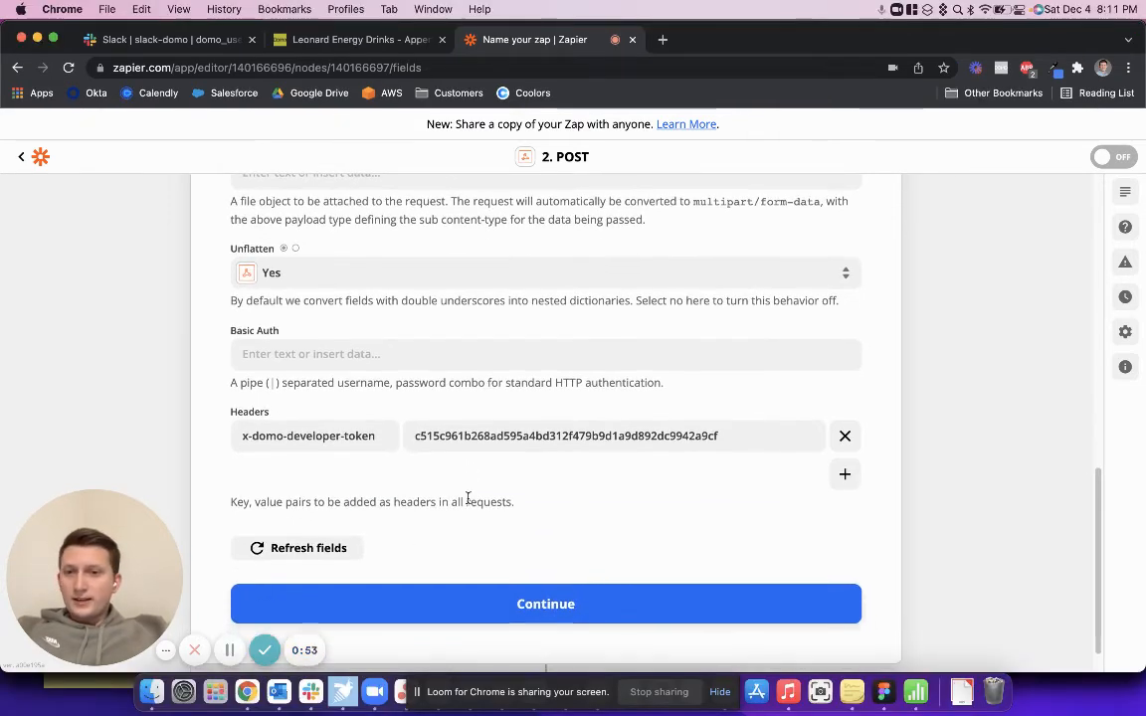
pyautogui.scroll(-1, 447, 557)
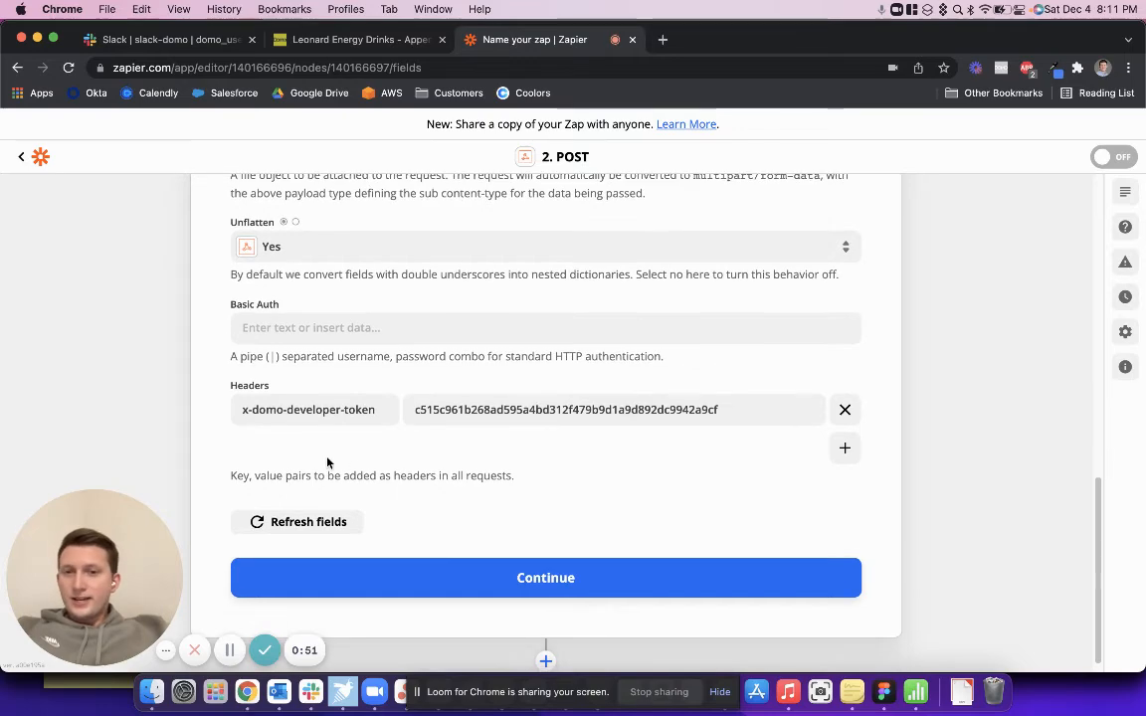
pyautogui.click(451, 587)
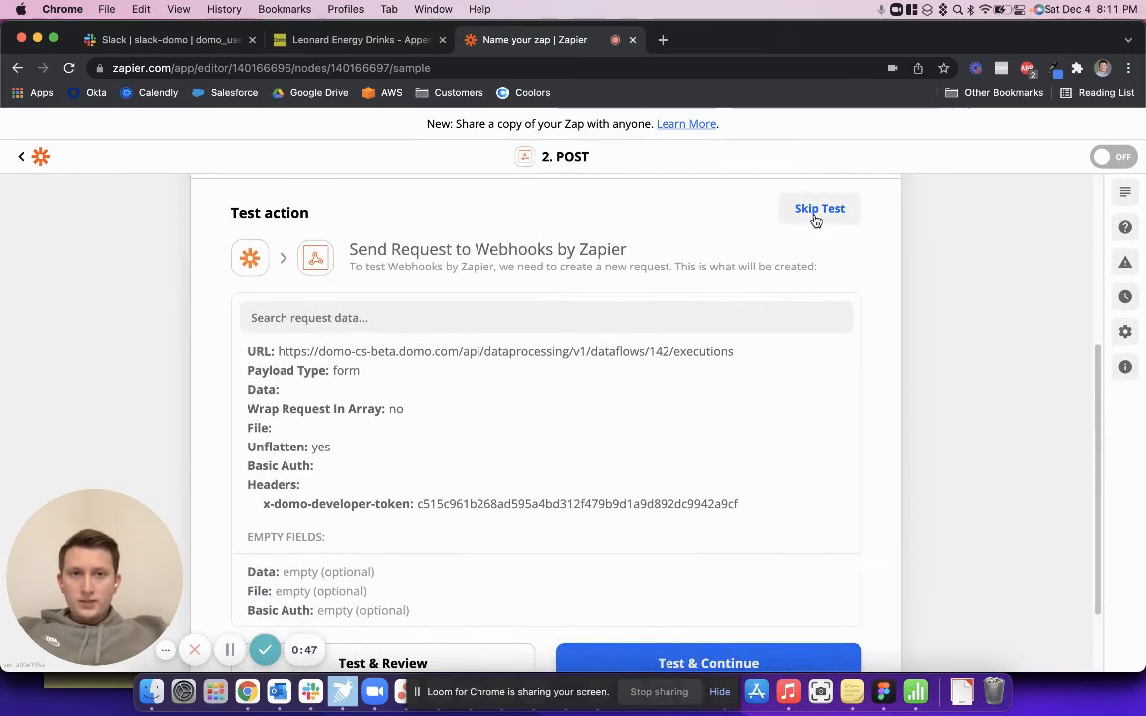
pyautogui.click(815, 213)
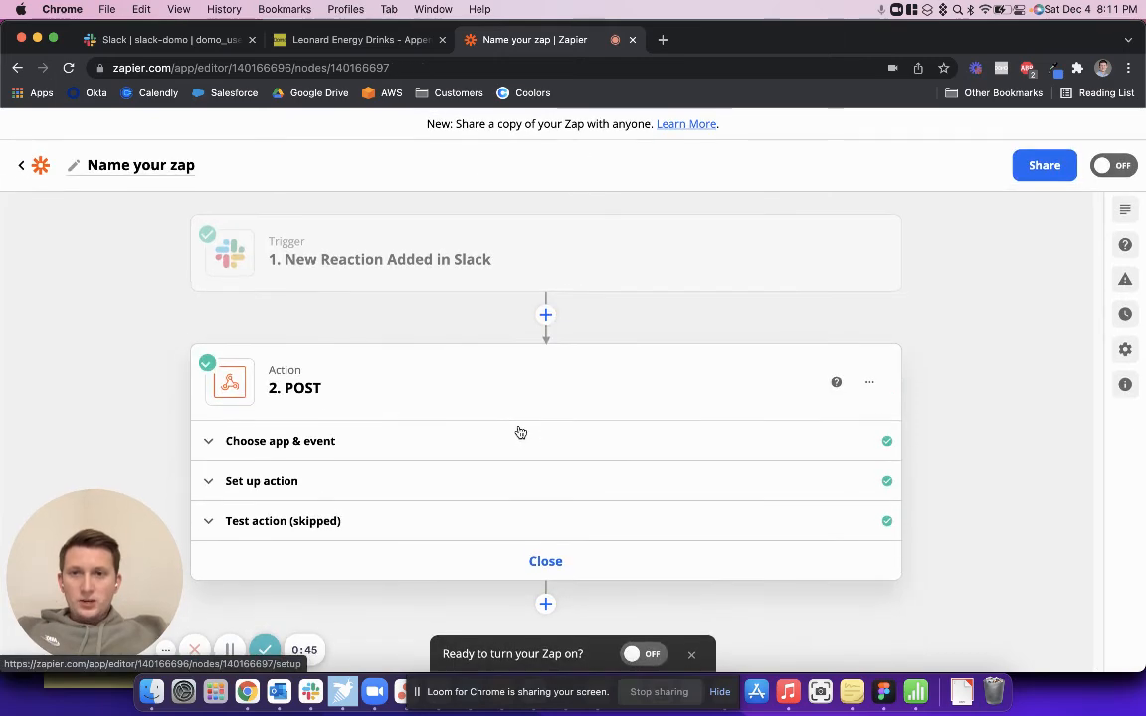
pyautogui.click(633, 653)
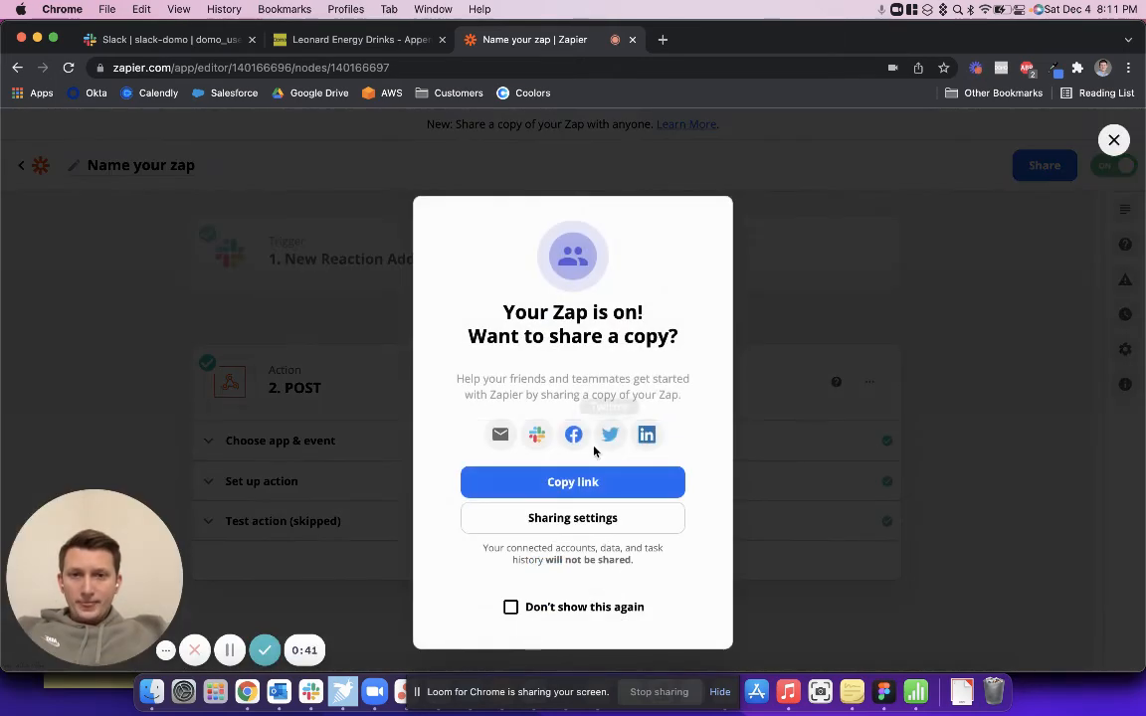
pyautogui.click(1003, 509)
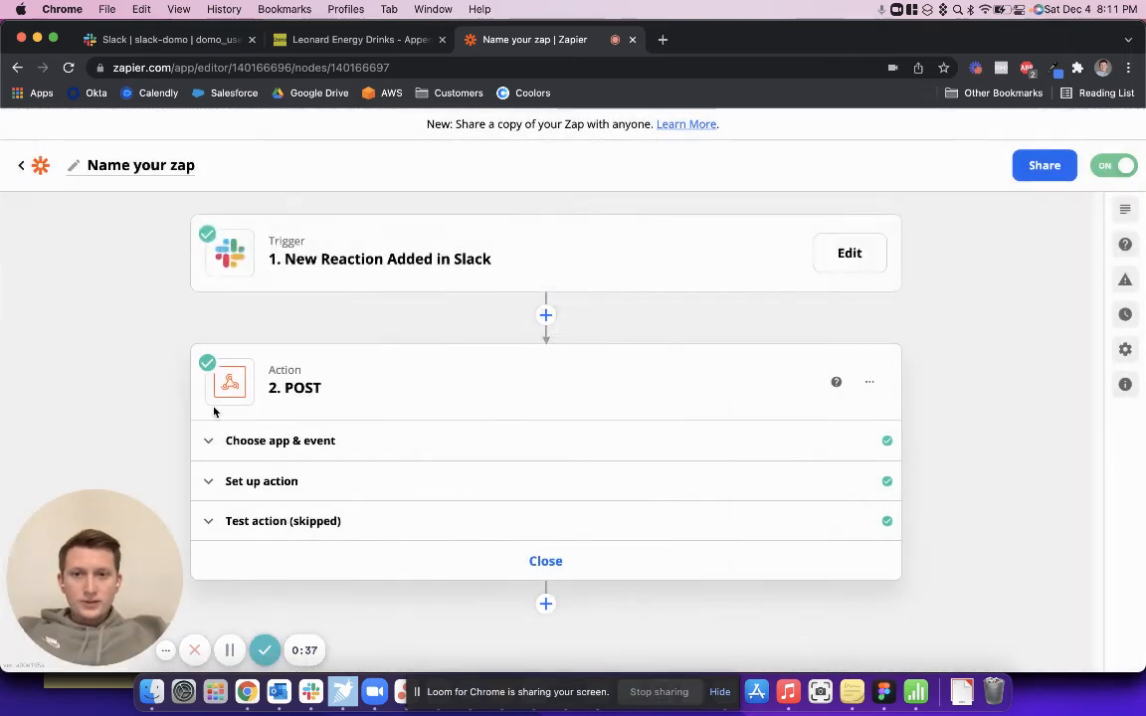
# Switch to Slack and add the bowtie reaction to the dashboard refresh message in the slack-domo channel
pyautogui.click(174, 40)
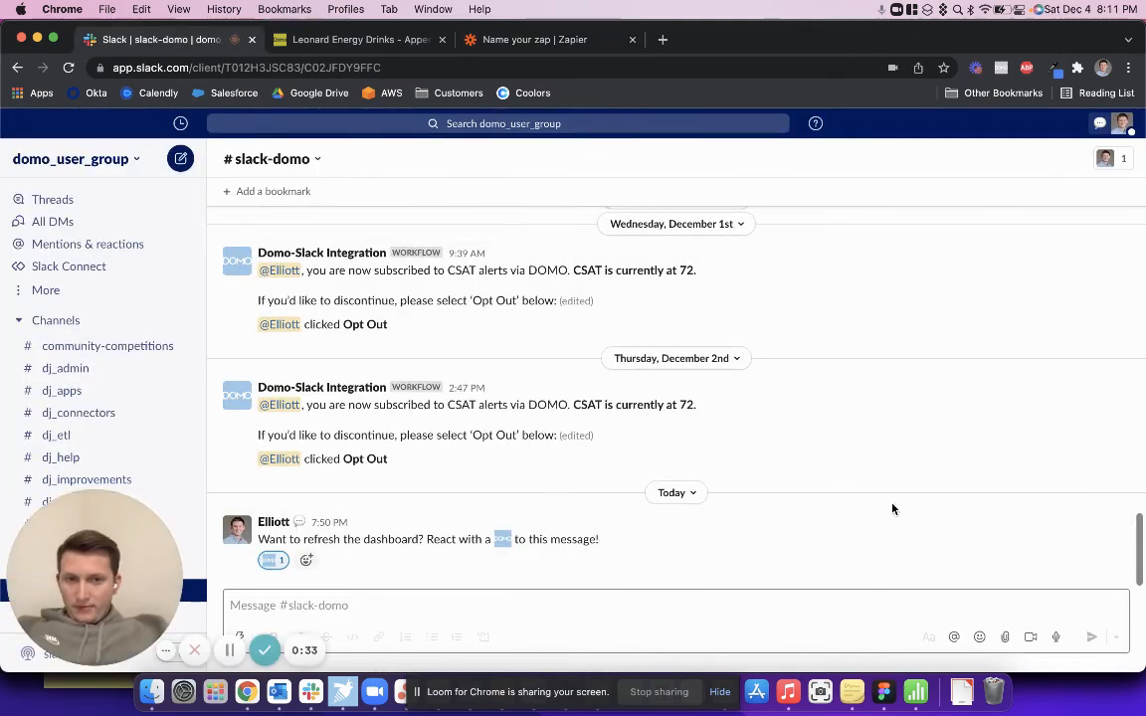
pyautogui.click(1016, 511)
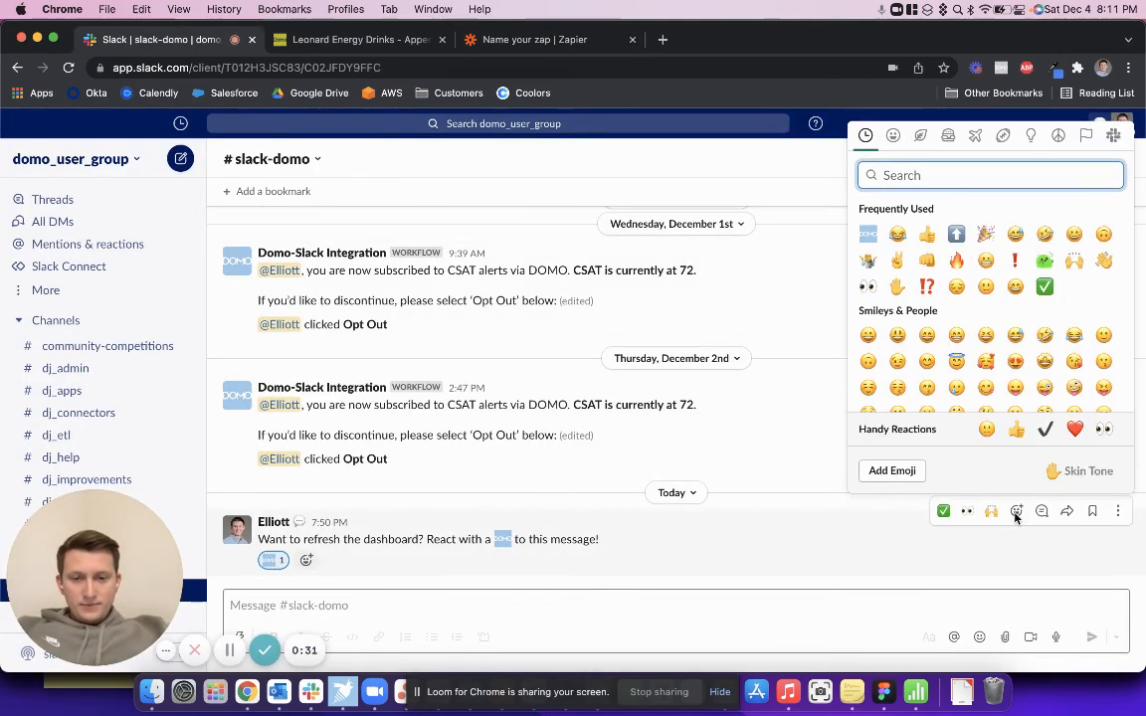
pyautogui.write('bowtie')
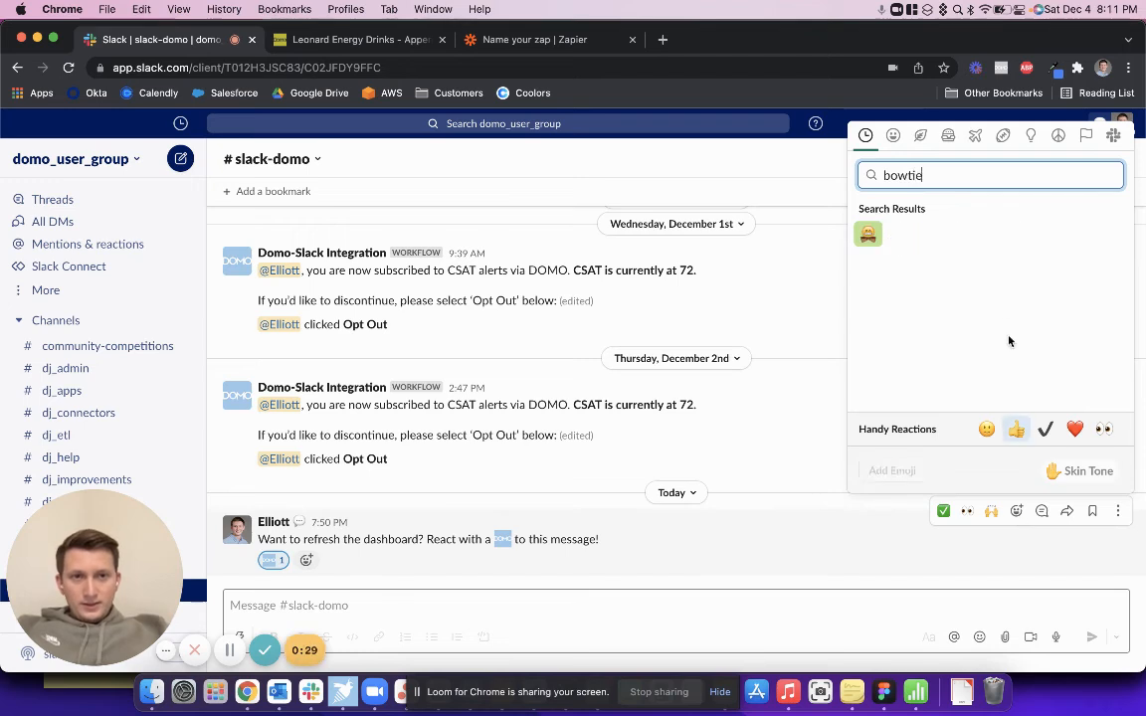
pyautogui.click(866, 237)
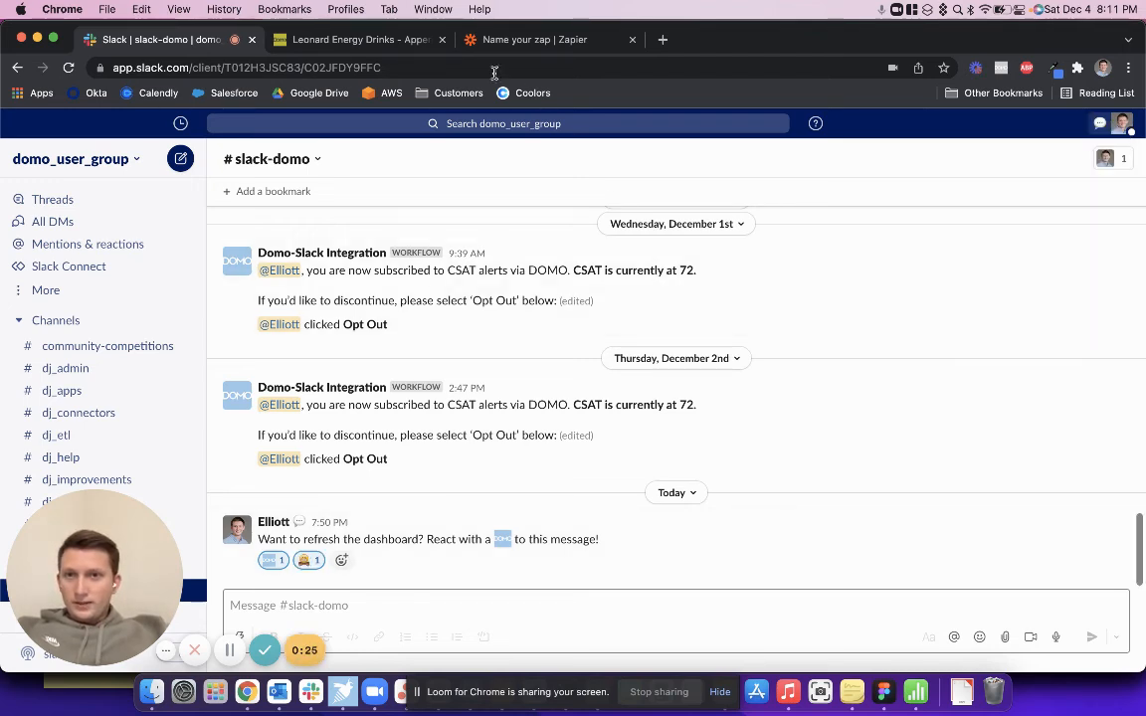
# Return to the Domo dataflow page, close the developer tools and open the dataflow's settings
pyautogui.click(329, 39)
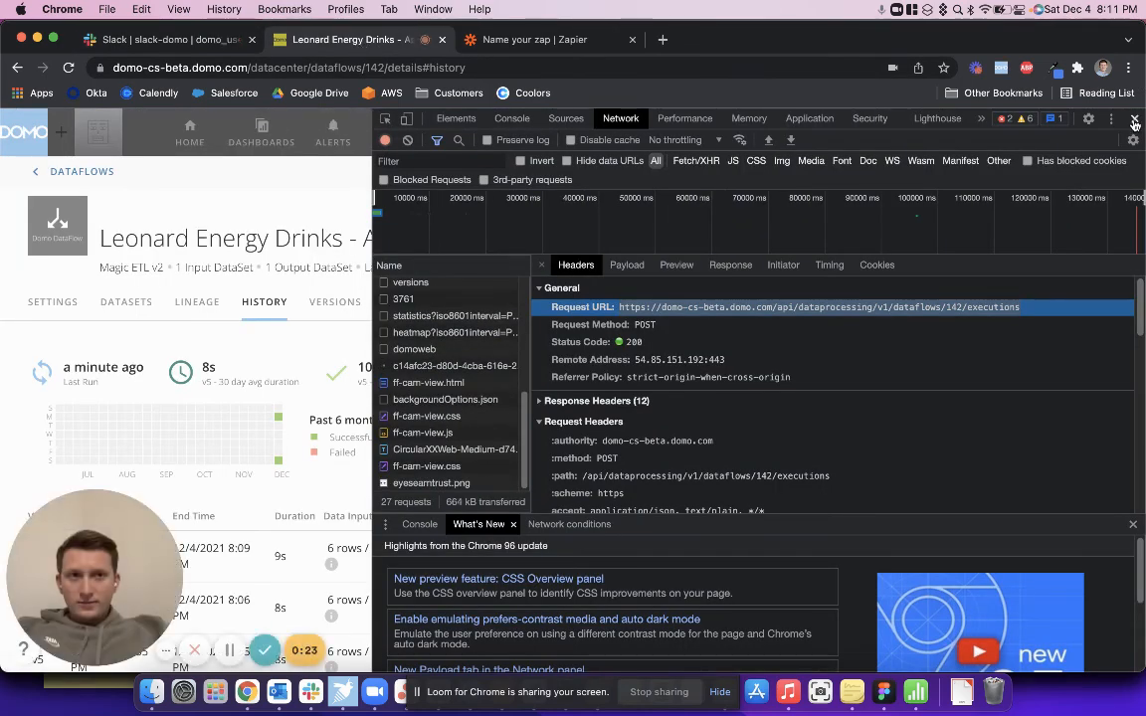
pyautogui.click(1134, 118)
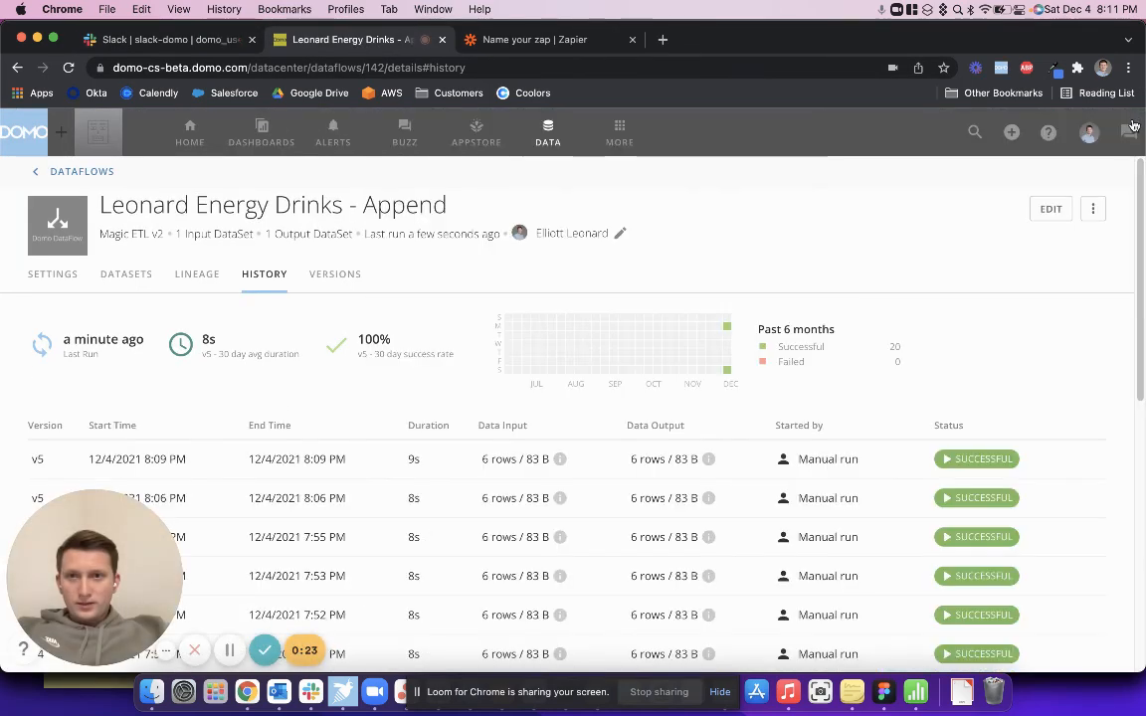
pyautogui.click(53, 275)
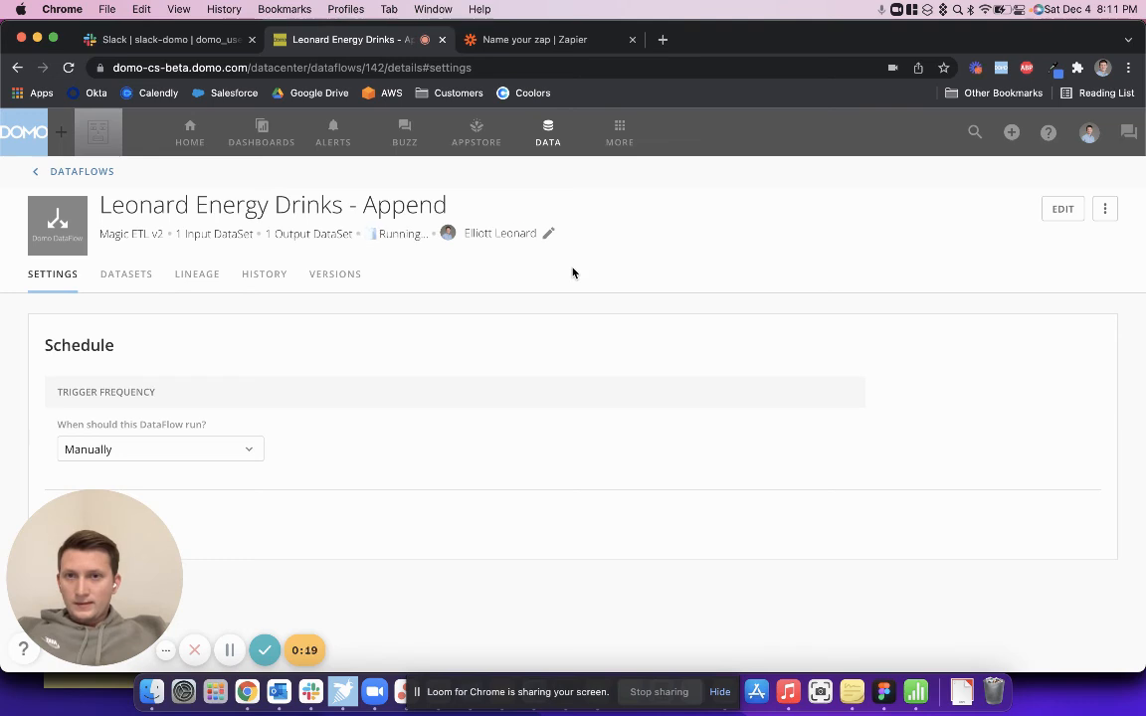